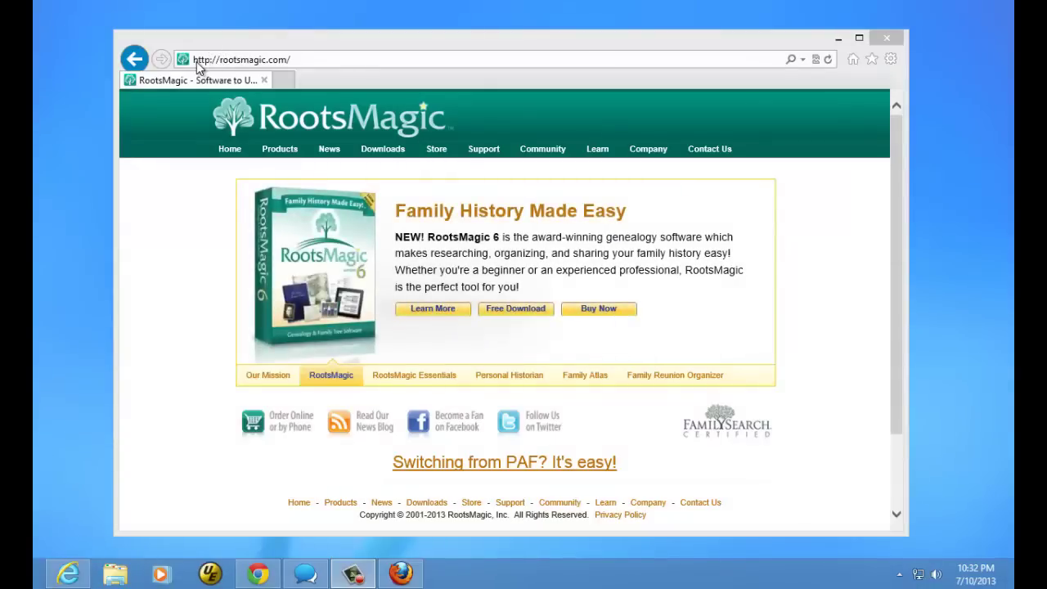
Show the rootsmagic.com Downloads menu with Trial Versions and Software Updates in Internet Explorer
left_click(301, 56)
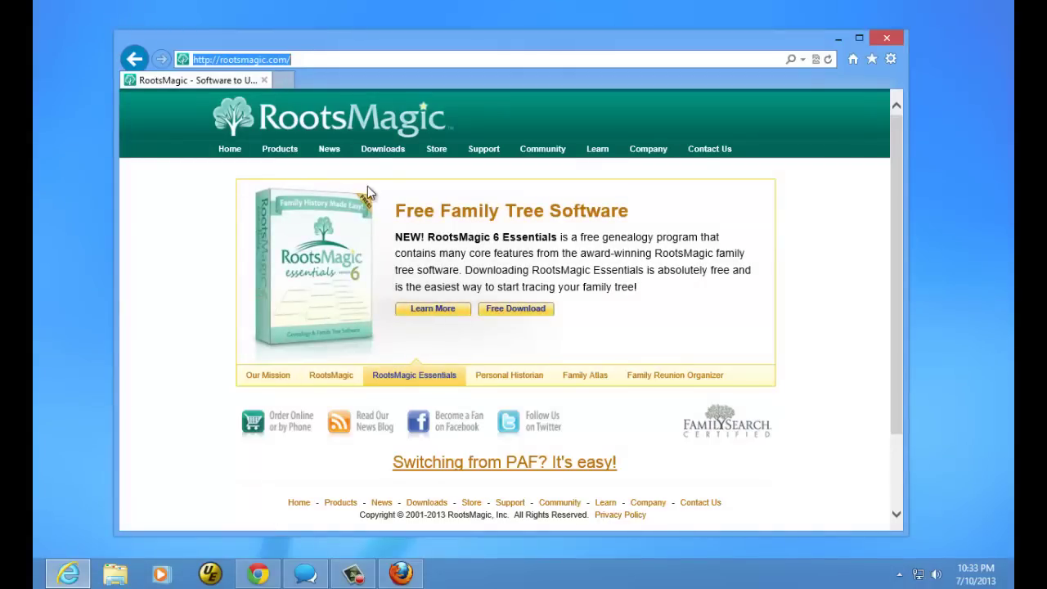
mouse_move(381, 152)
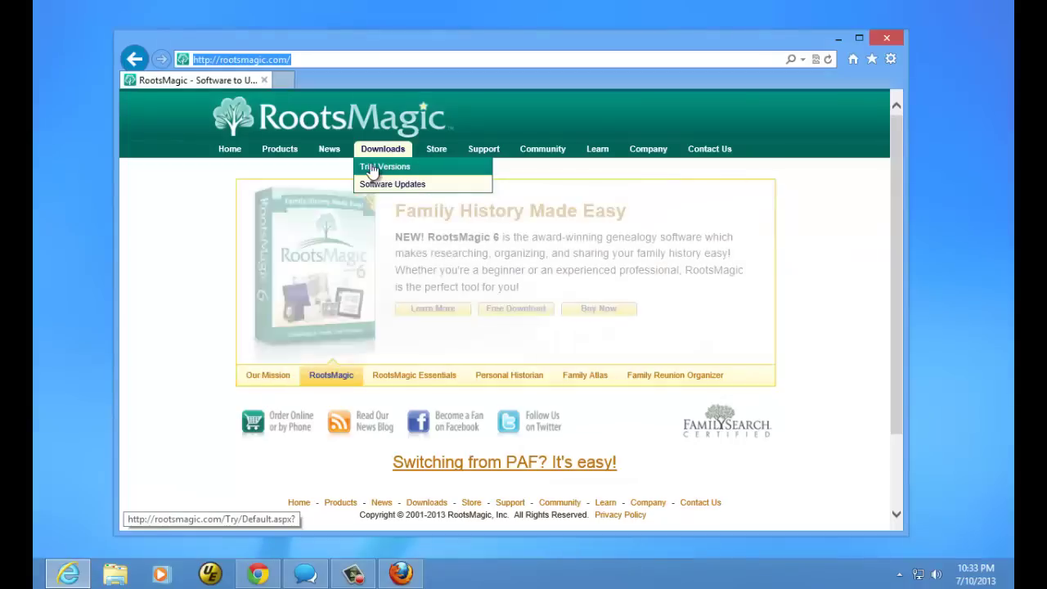
Go from Downloads > Trial Versions to the Try RootsMagic form for RootsMagic Essentials
left_click(403, 170)
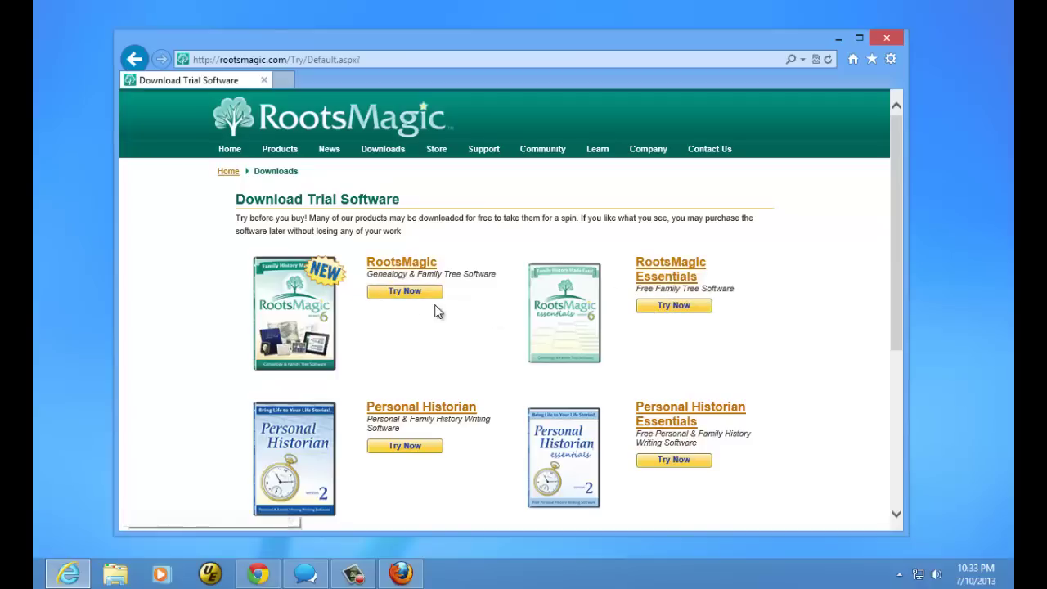
left_click(404, 292)
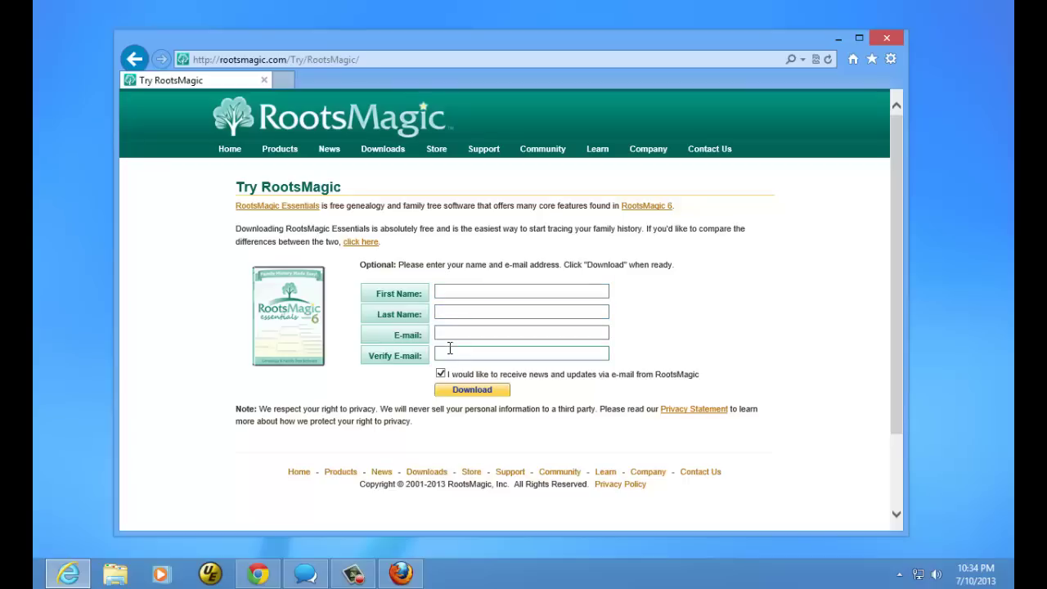
Decline news e-mails, submit the form, and choose the RootsMagic Essentials 6.2.1.1 Installer
left_click(442, 375)
left_click(470, 391)
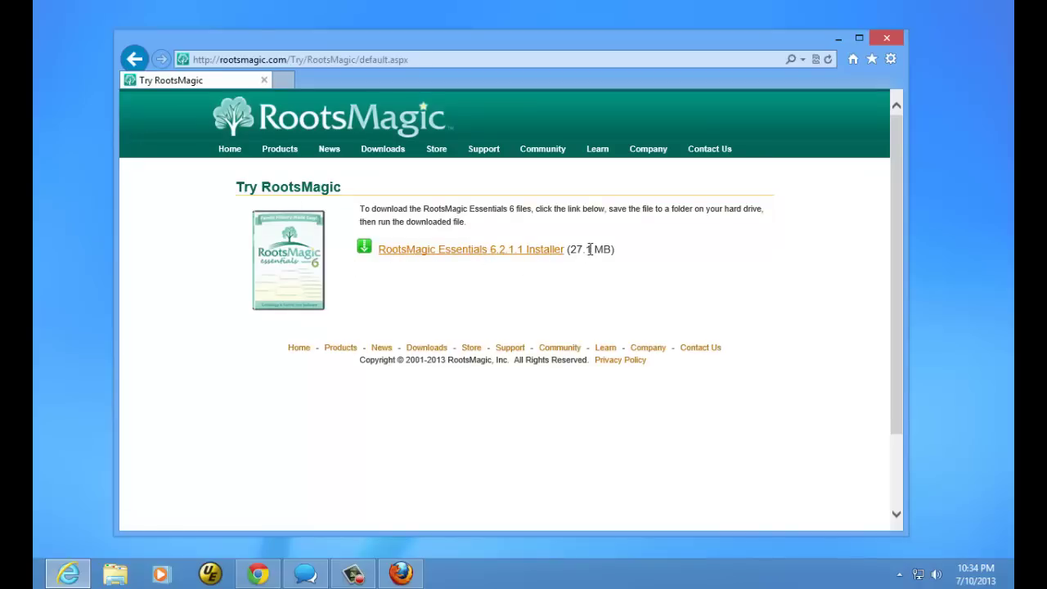
left_click(452, 250)
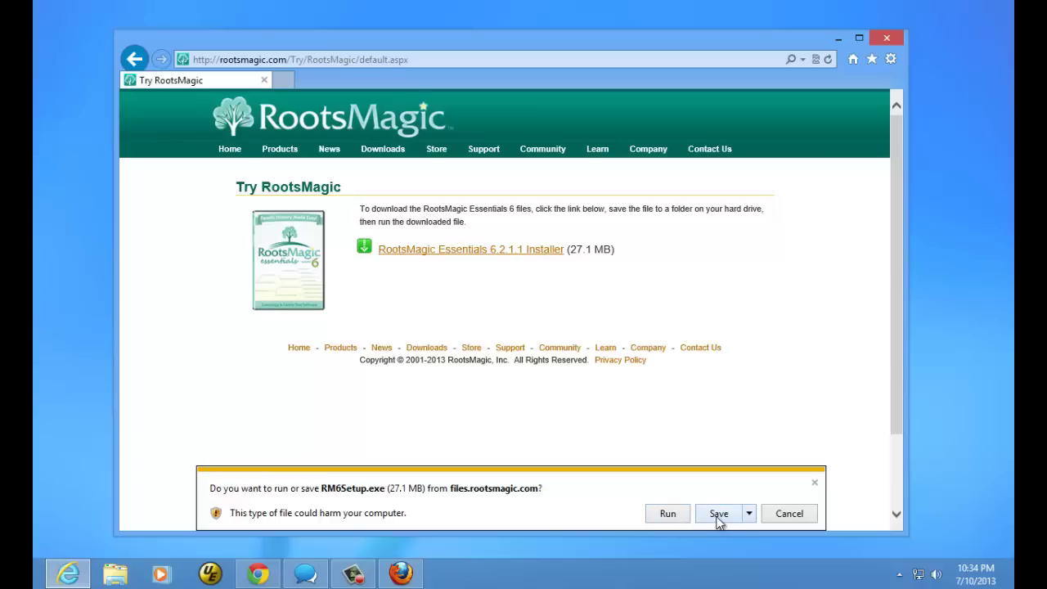
Run RM6Setup.exe from the download prompt to launch the RootsMagic 6 Setup Wizard
left_click(668, 516)
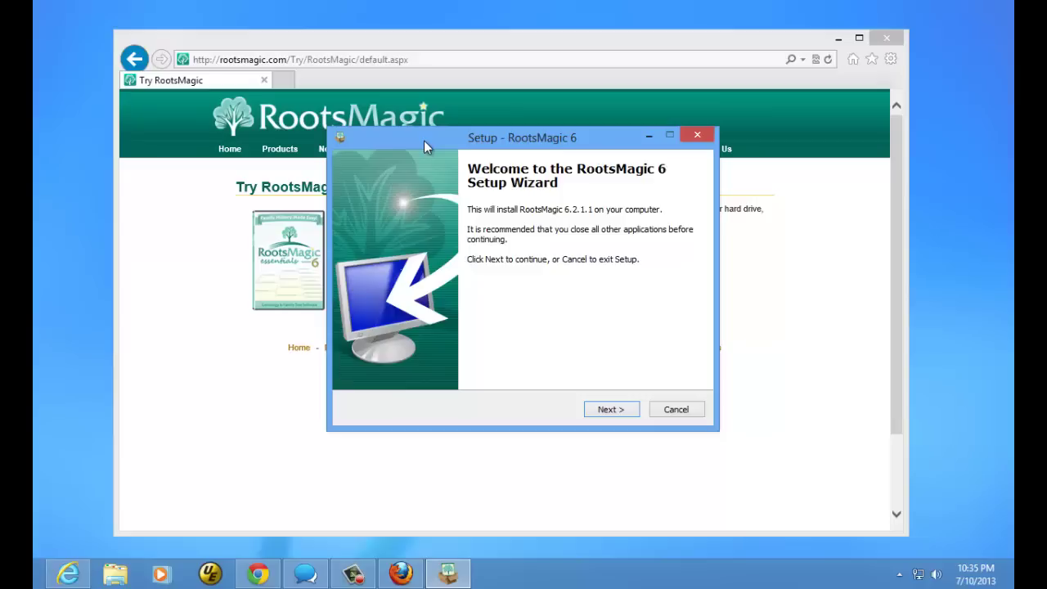
left_click_drag(424, 140, 449, 196)
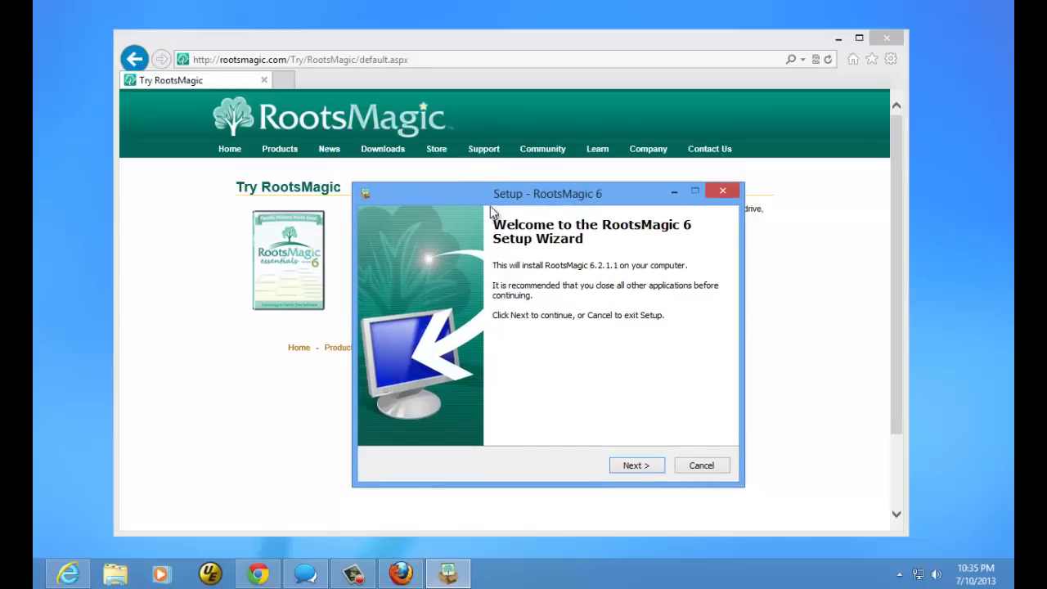
left_click_drag(489, 195, 467, 171)
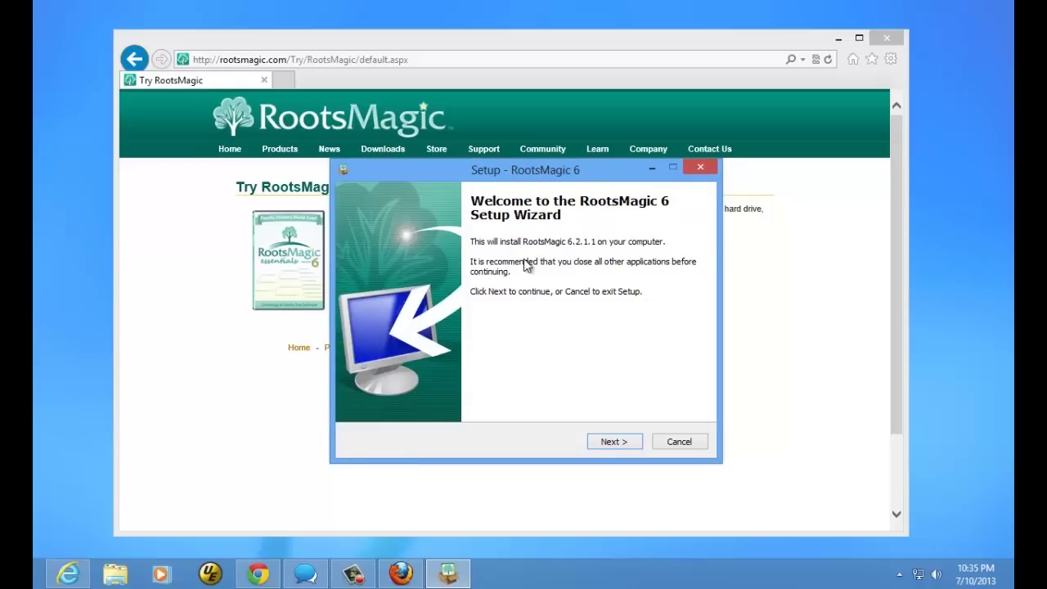
mouse_move(418, 170)
left_mouse_down()
mouse_move(428, 177)
mouse_move(416, 168)
left_mouse_up()
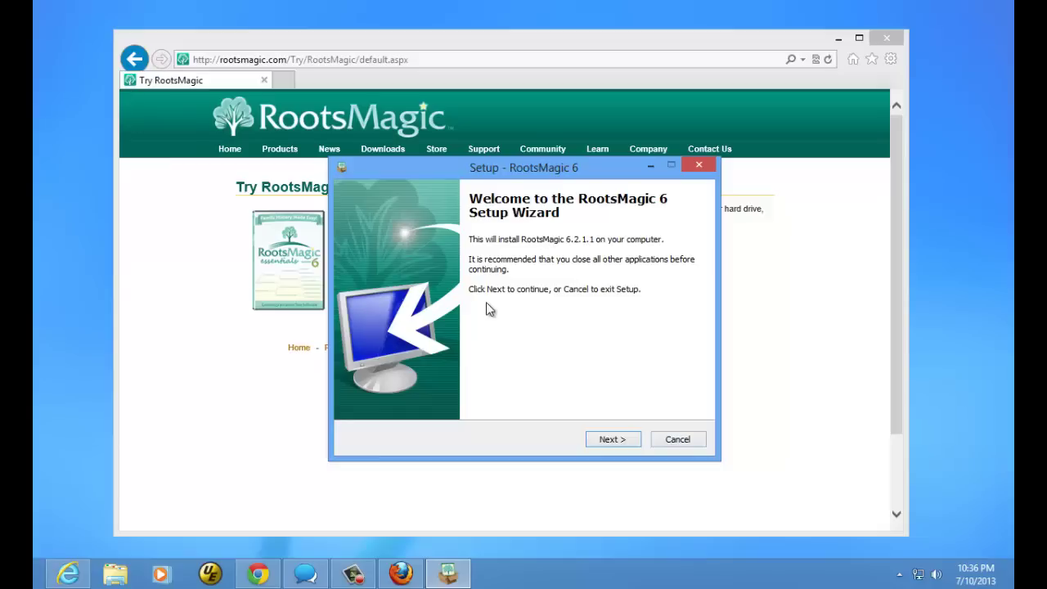
Cancel the RootsMagic 6 setup, close Internet Explorer, and show Chrome's rootsmagic.com Downloads menu
left_click(668, 442)
left_click(595, 357)
left_click(882, 36)
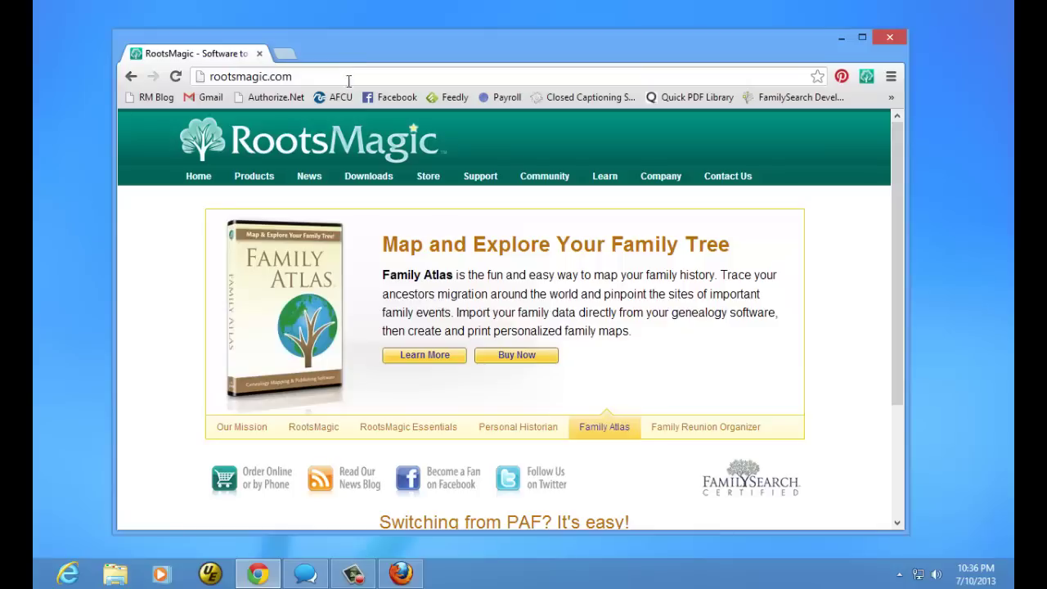
left_click(269, 80)
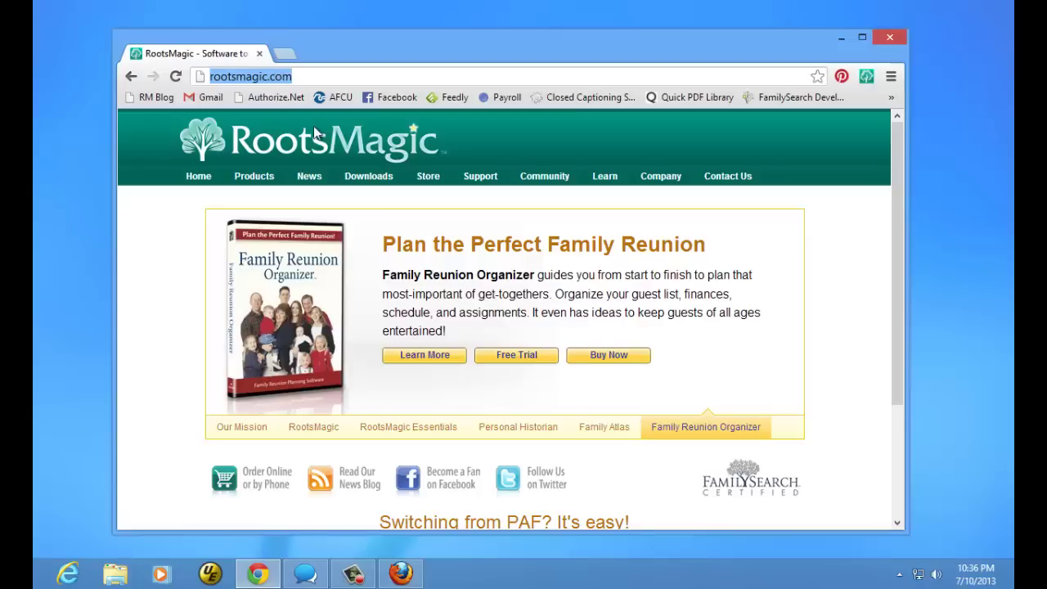
mouse_move(363, 181)
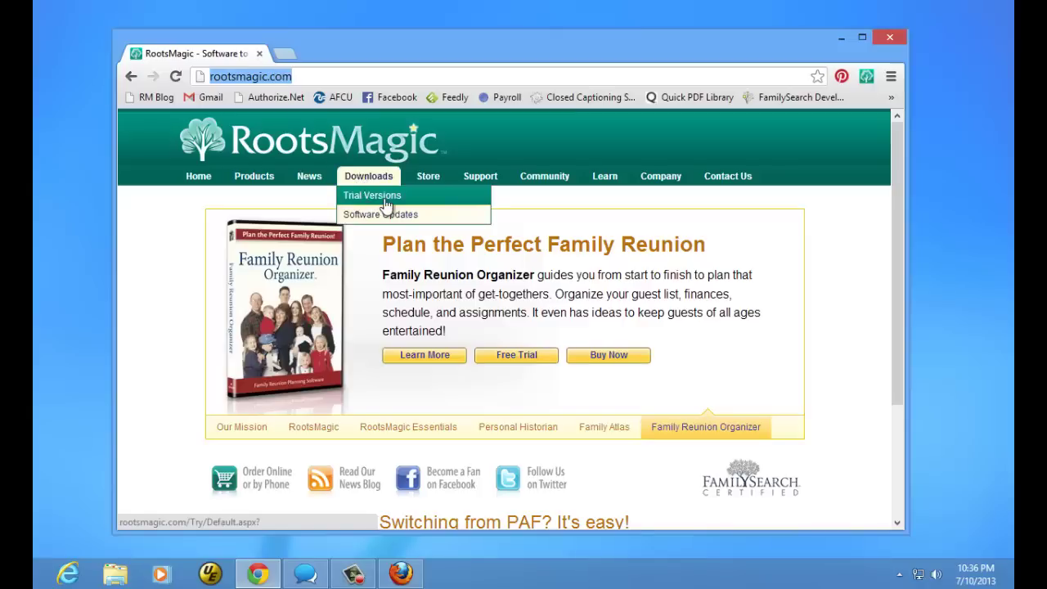
In Chrome, open the Trial Versions form, decline news e-mails, and download the Essentials 6.2.1.1 Installer
left_click(372, 200)
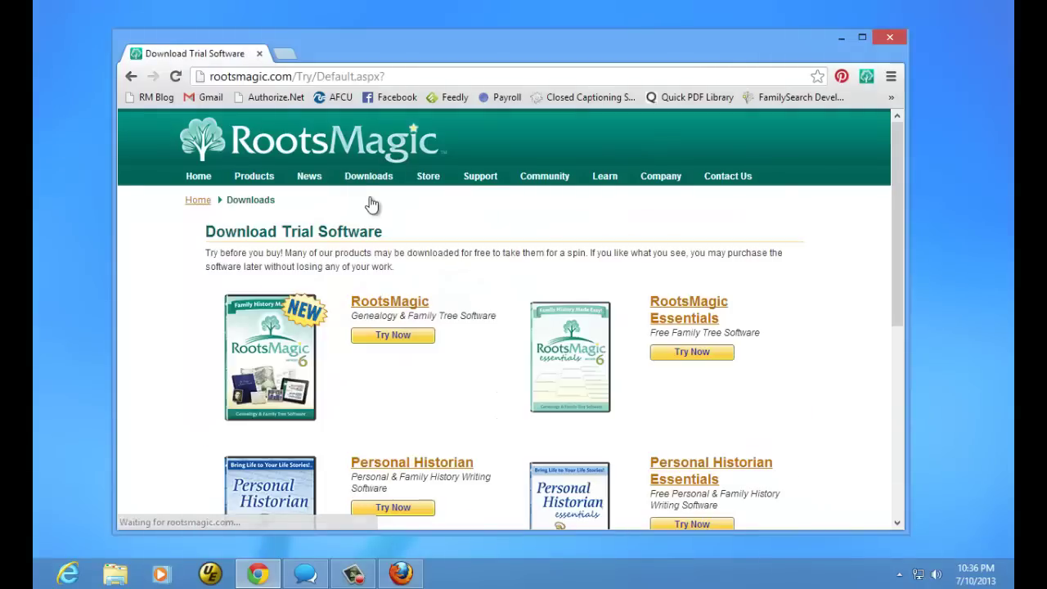
left_click(393, 337)
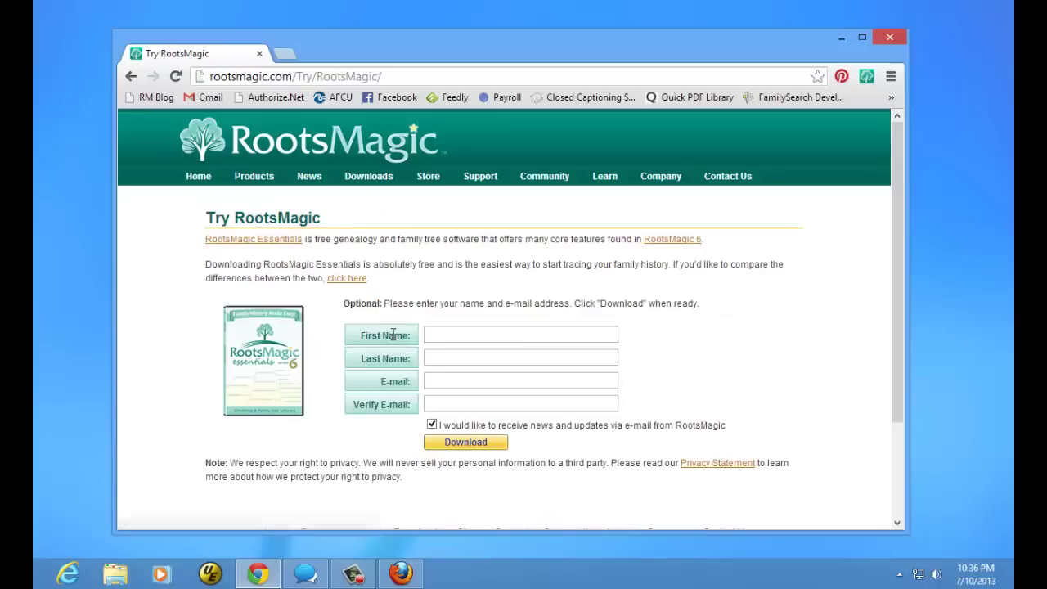
left_click(432, 425)
left_click(480, 442)
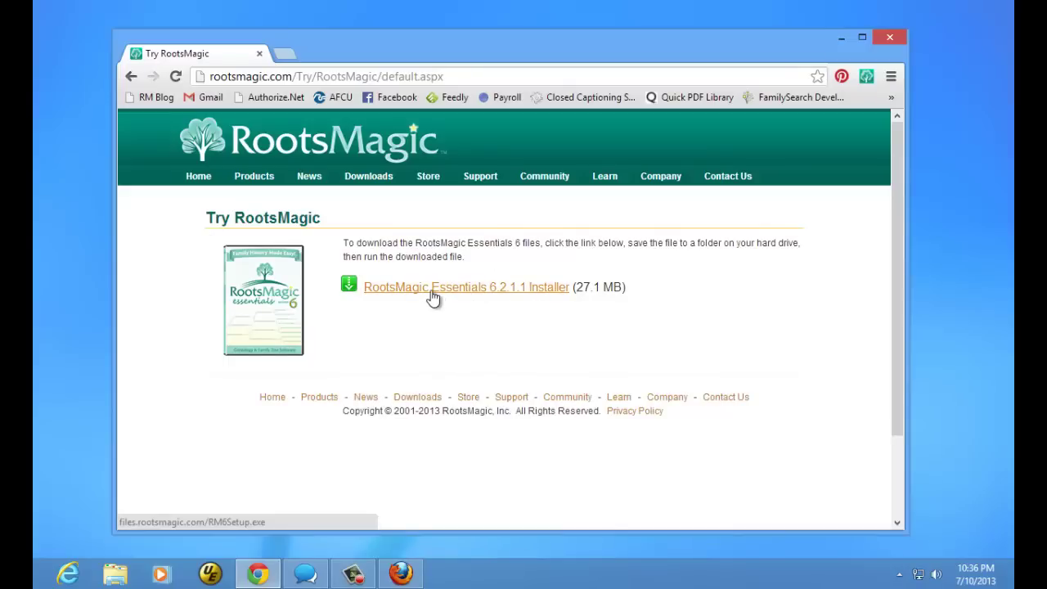
left_click(432, 295)
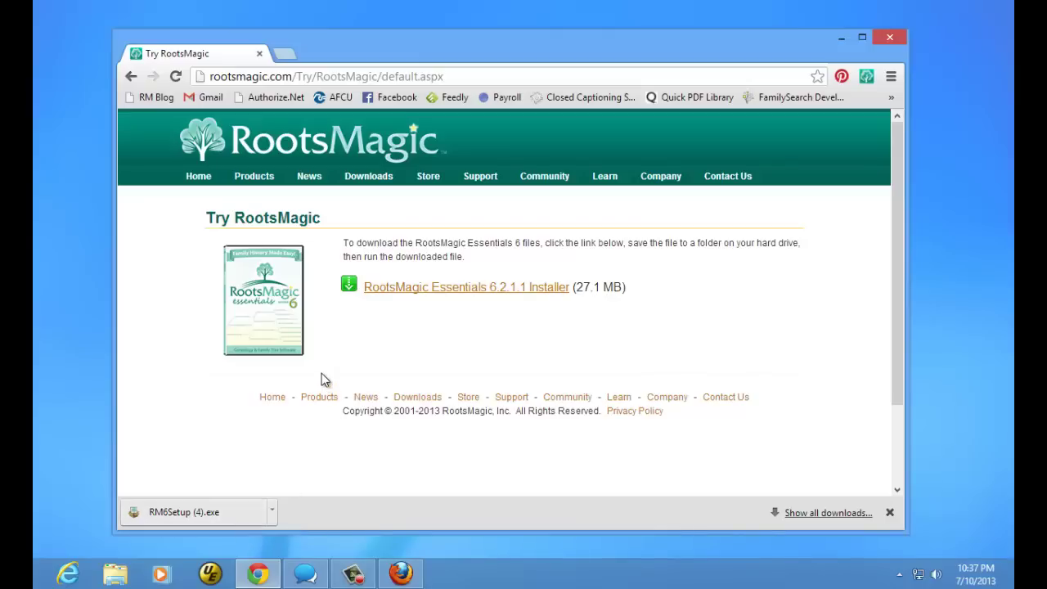
Open the finished RM6Setup (4).exe from Chrome's download shelf
left_click(194, 512)
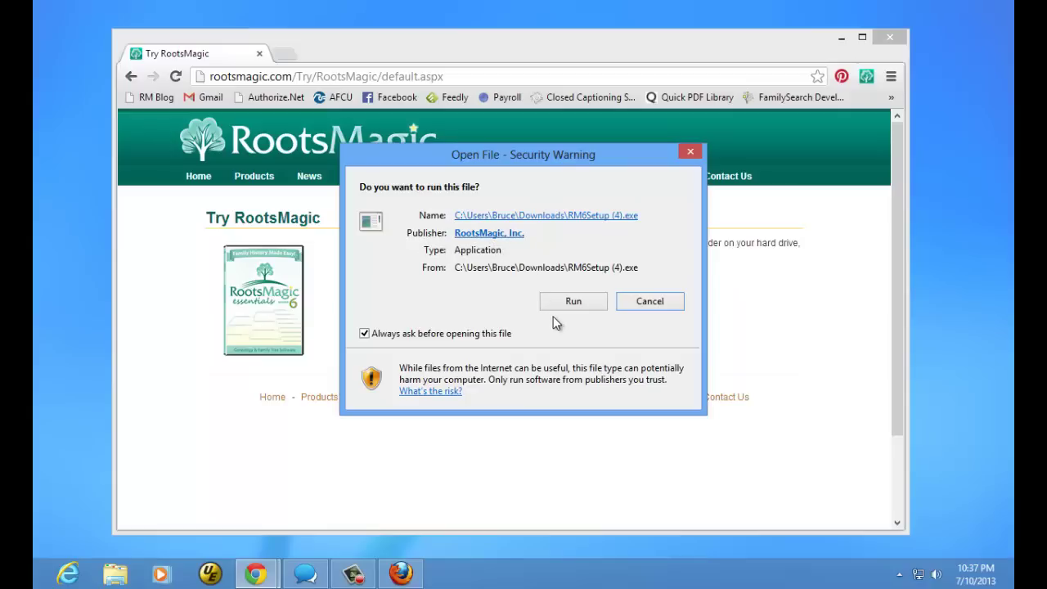
Allow RM6Setup (4).exe from RootsMagic, Inc. to run in the security warning
left_click(575, 302)
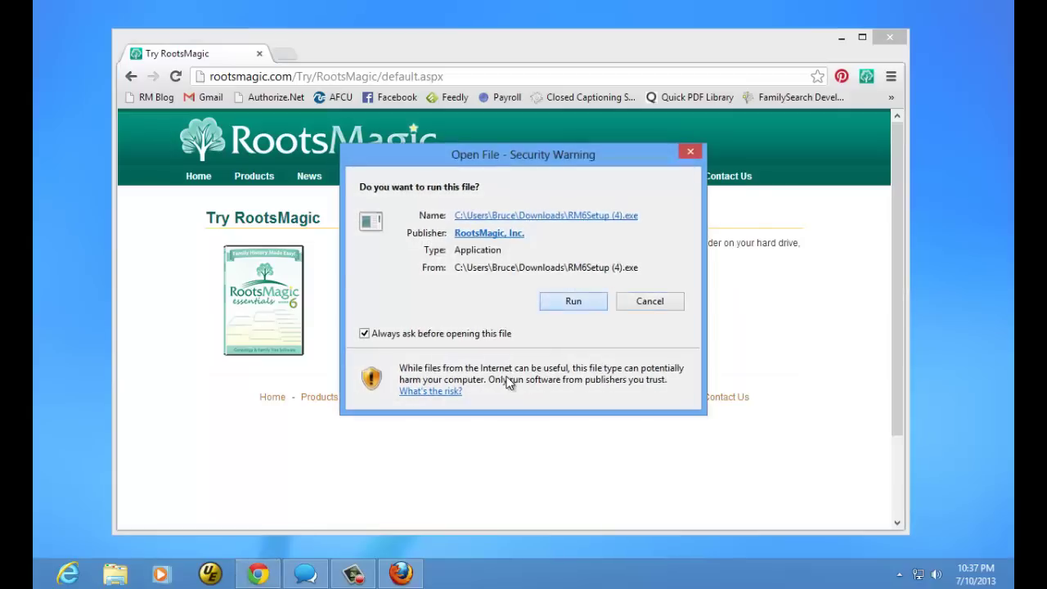
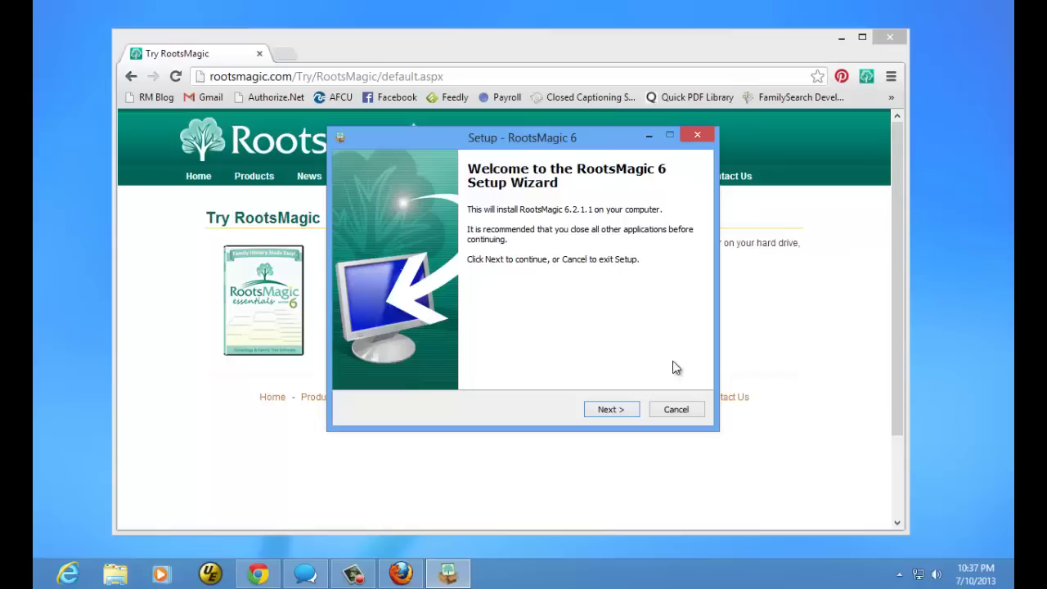
Cancel and exit the RootsMagic 6 setup wizard, then close Chrome
left_click(672, 411)
left_click(577, 358)
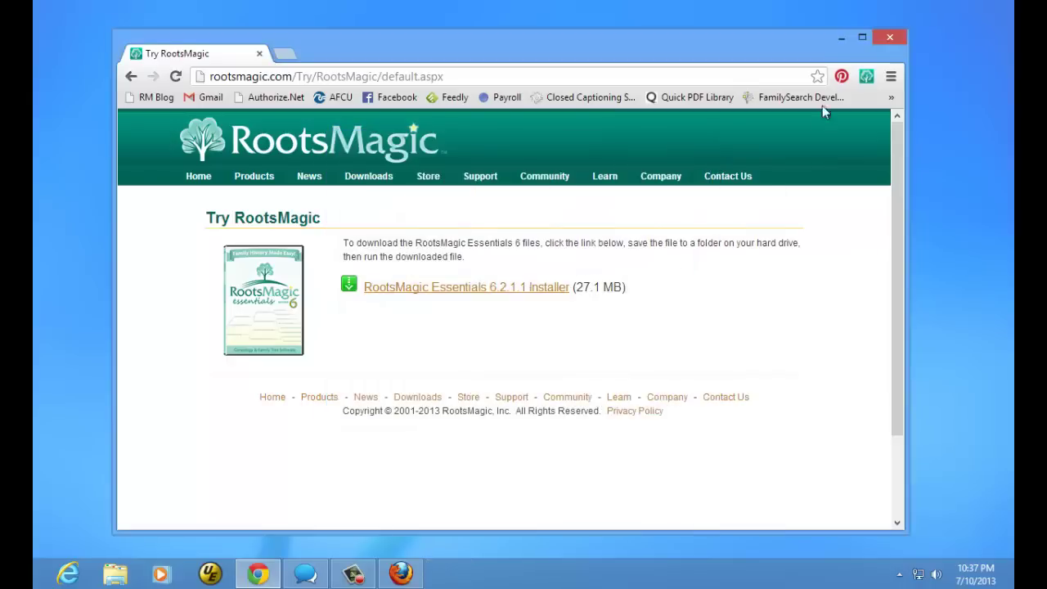
left_click(895, 39)
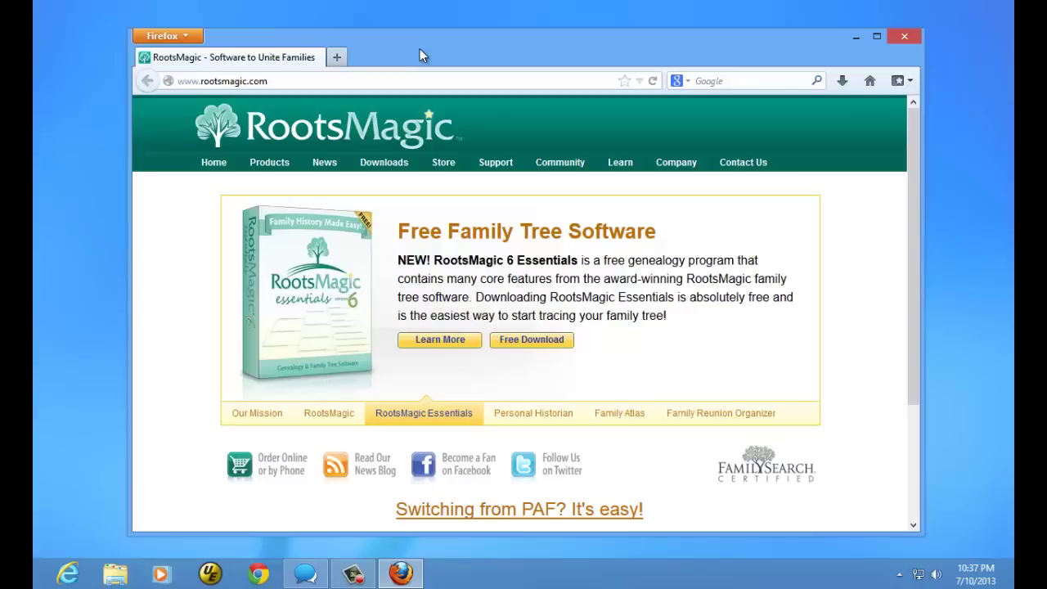
Go to Trial Versions, choose RootsMagic, opt out of news e-mails, and submit for the download
left_click(246, 84)
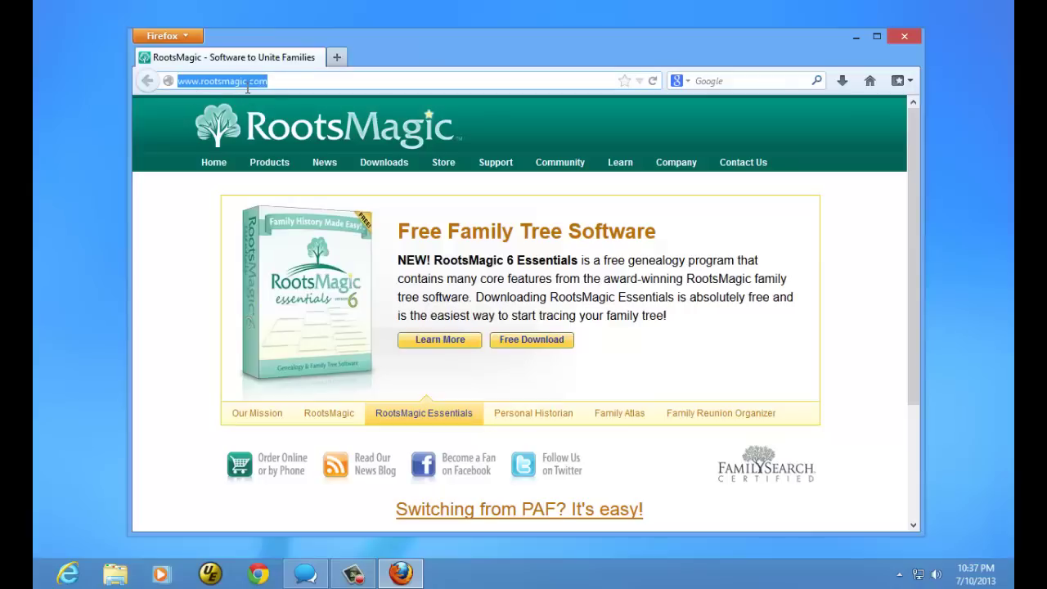
mouse_move(382, 170)
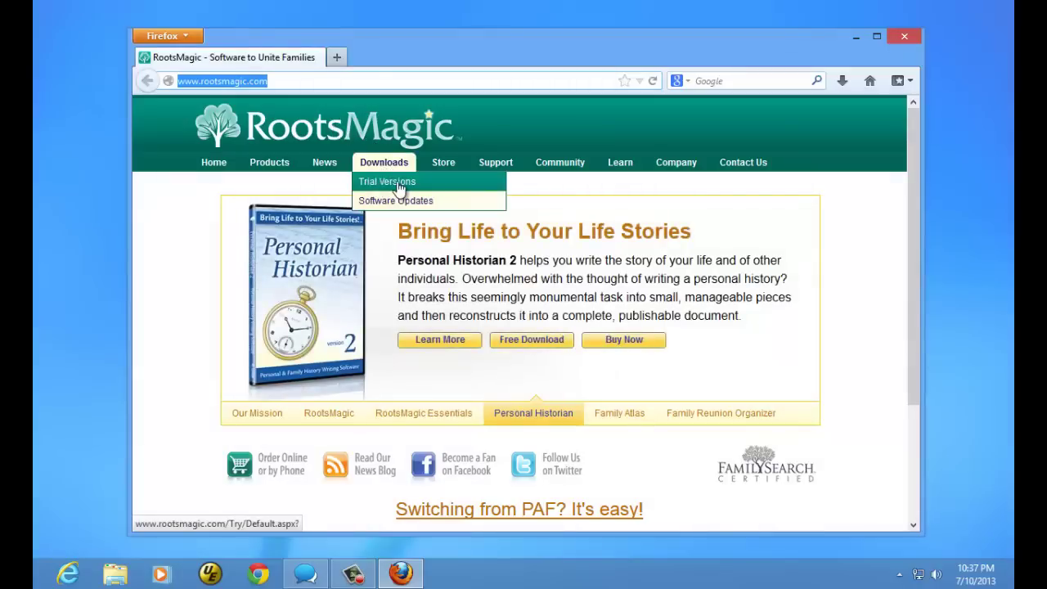
left_click(398, 188)
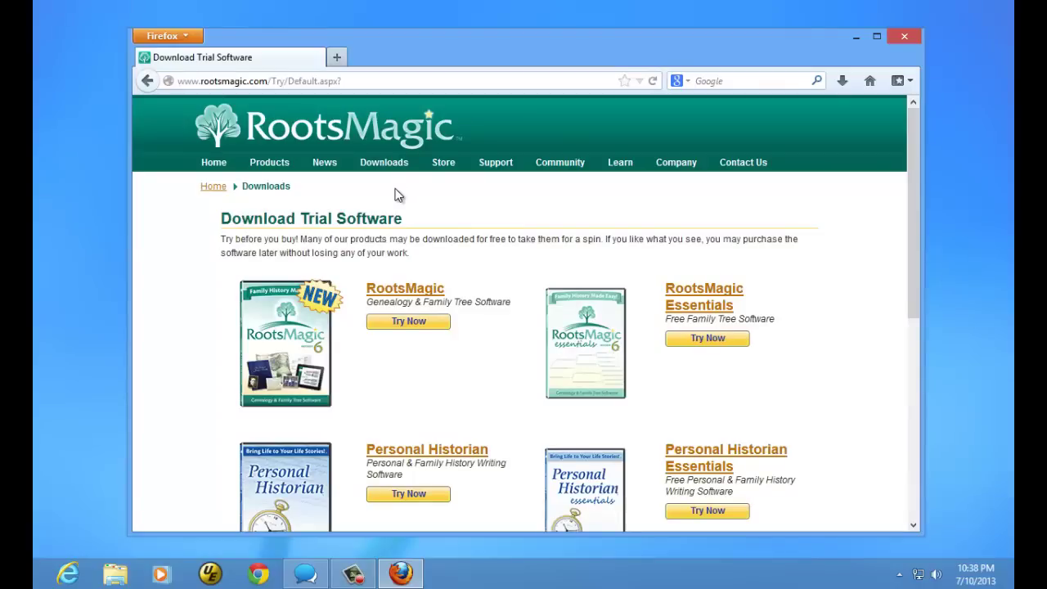
left_click(399, 327)
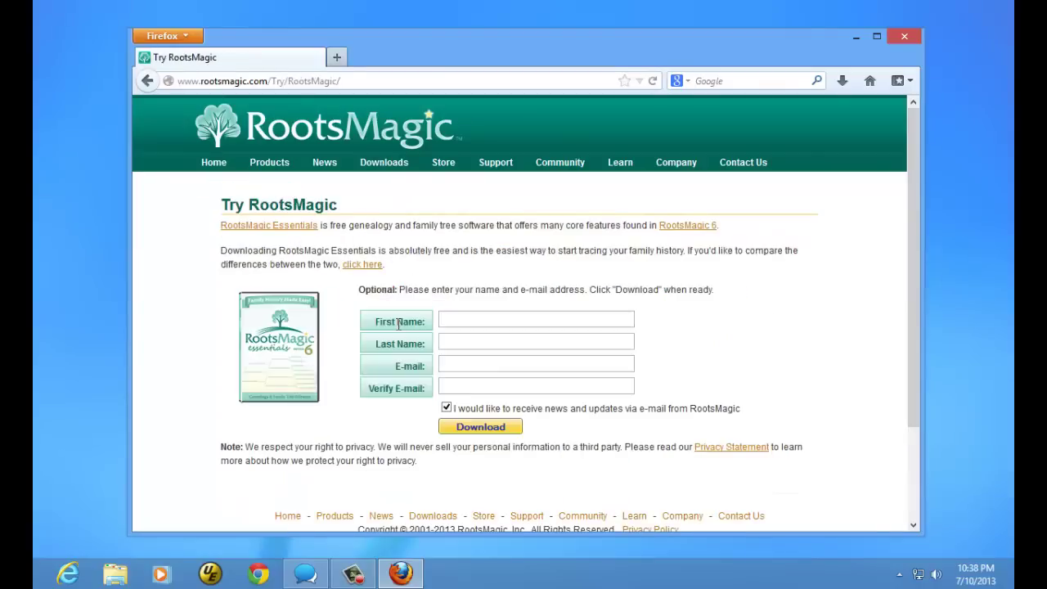
left_click(446, 407)
left_click(476, 426)
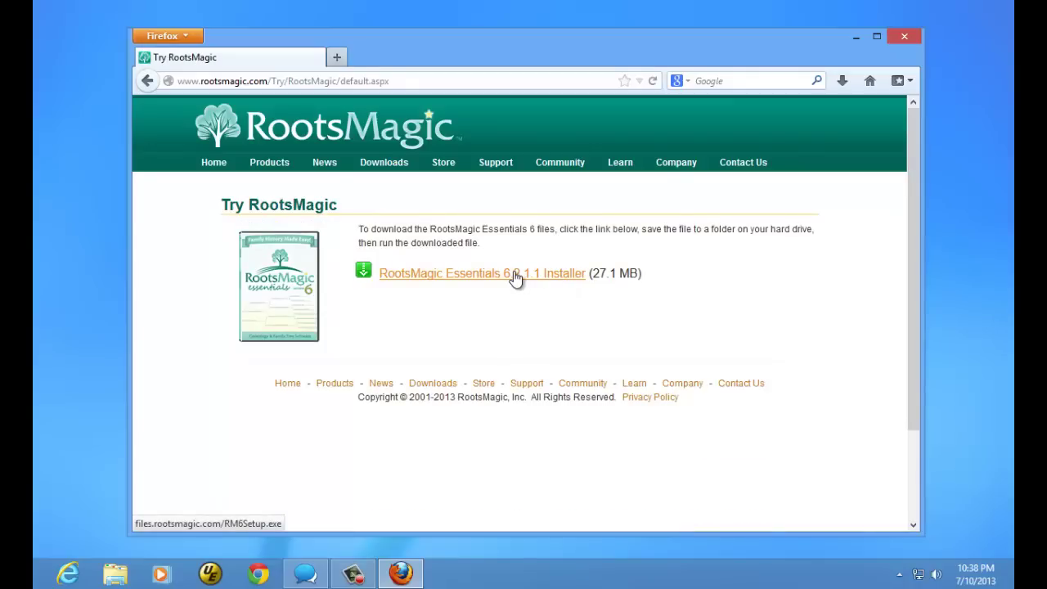
Save the RootsMagic Essentials installer and open RM6Setup(2).exe from Firefox's downloads list
left_click(515, 275)
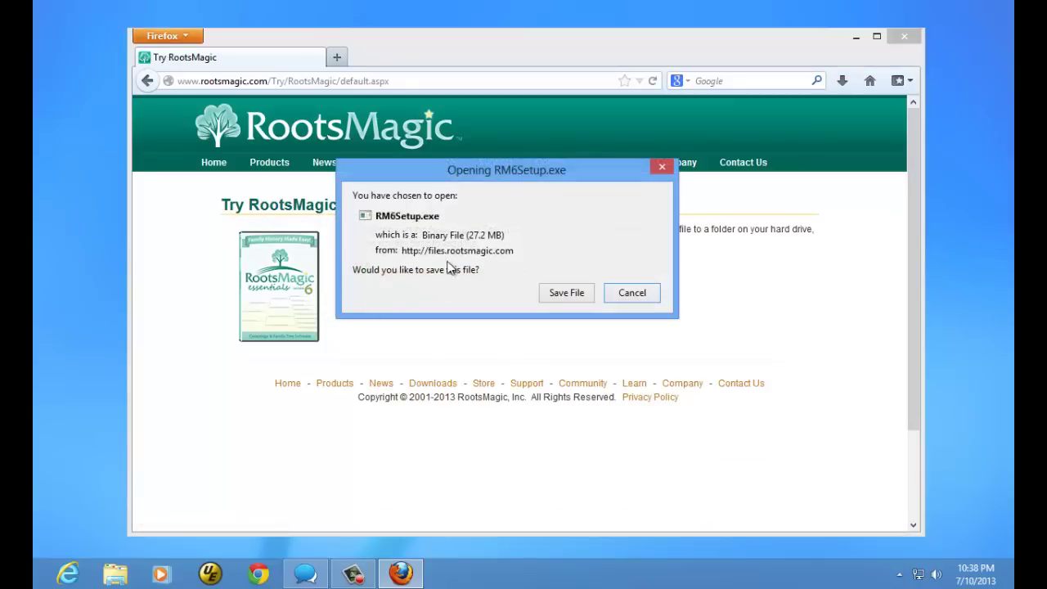
left_click(567, 295)
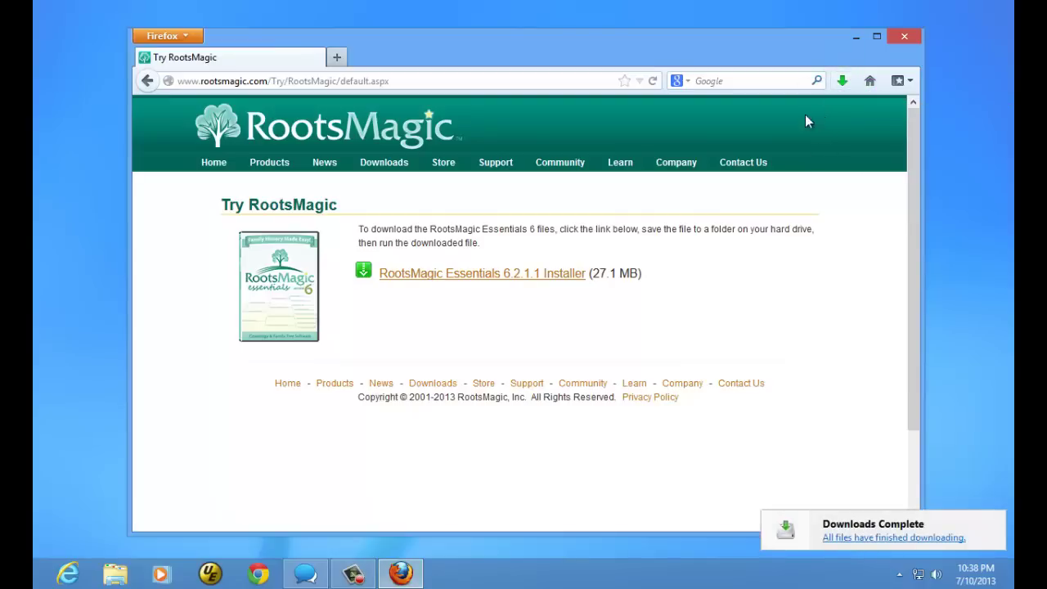
mouse_move(702, 172)
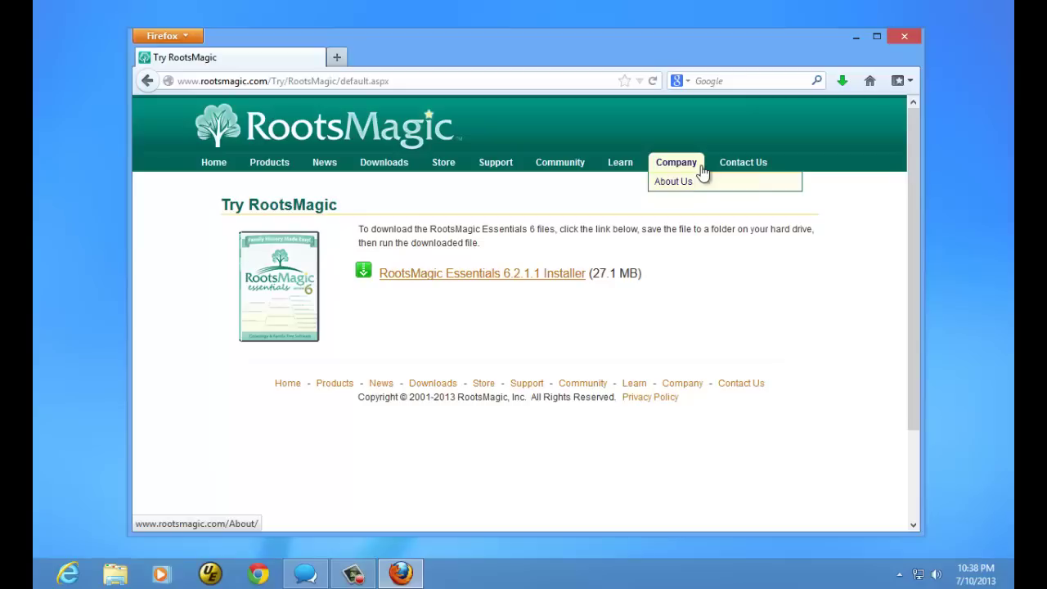
left_click(842, 85)
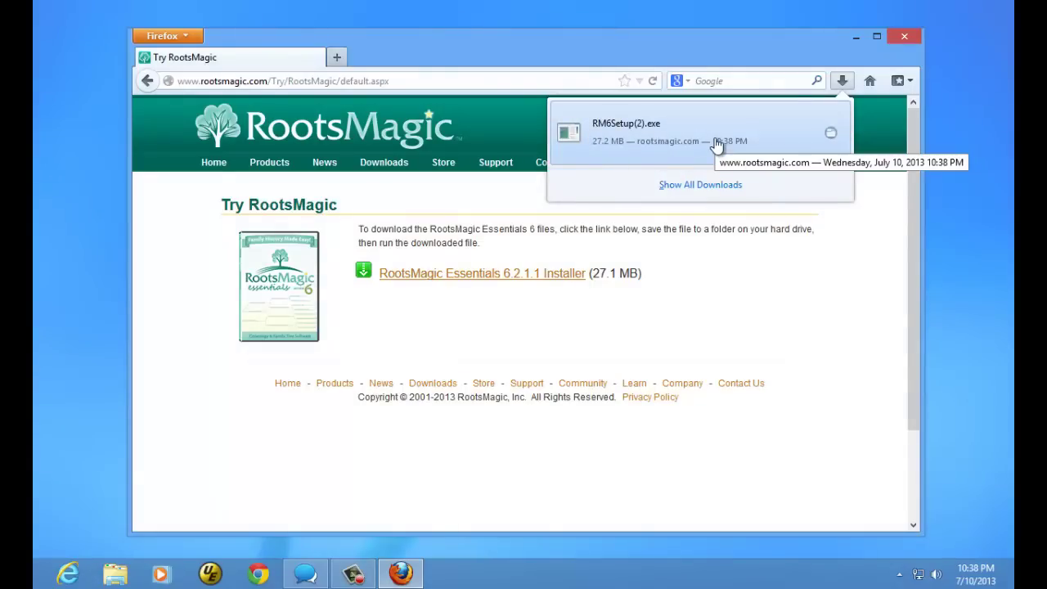
left_click(690, 133)
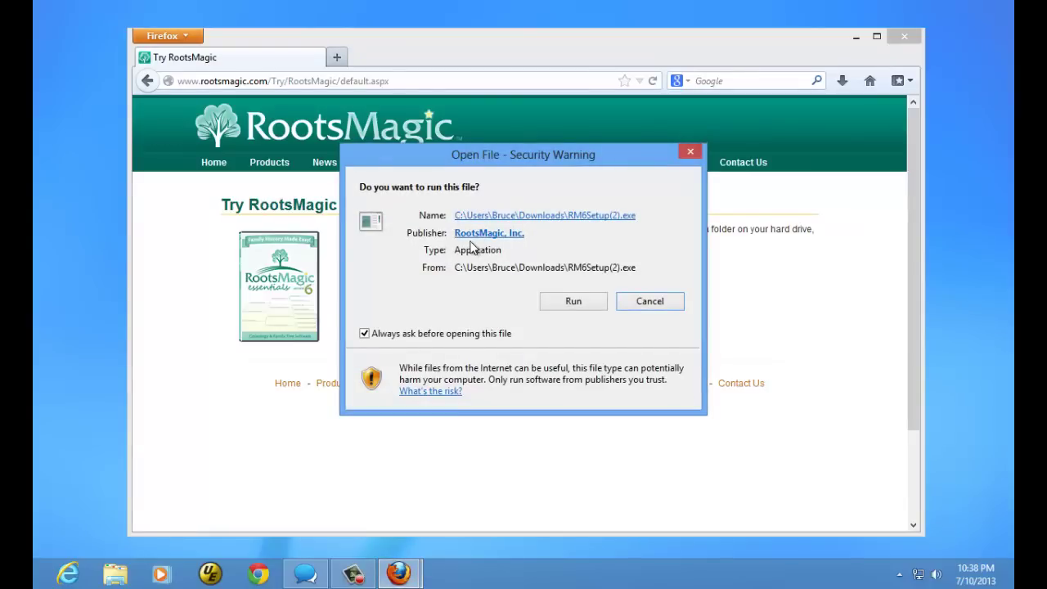
Accept the security warning to run the installer, close Firefox, and reposition the setup wizard
left_click(572, 304)
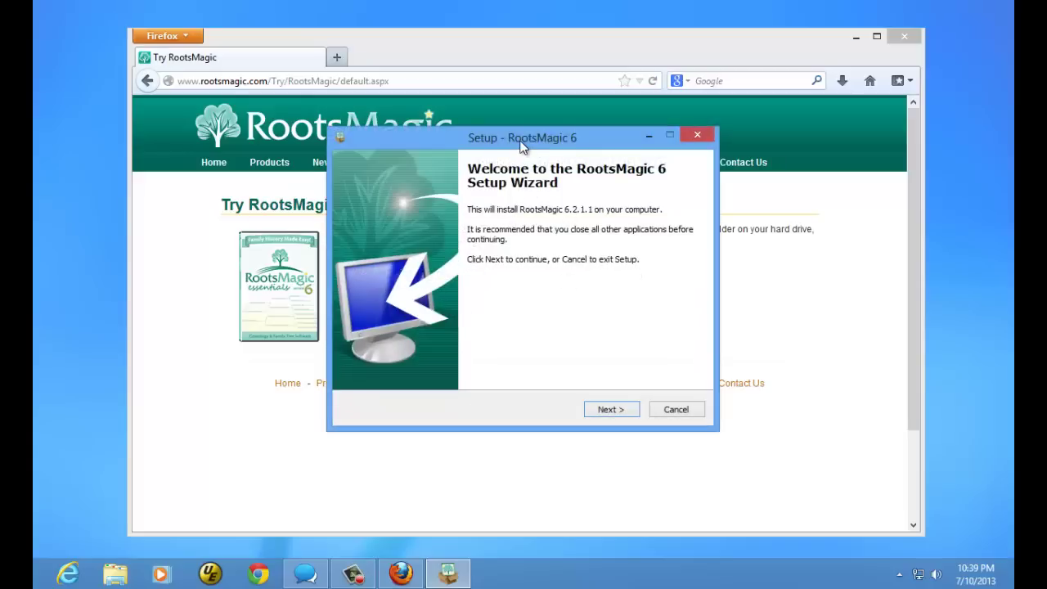
left_click(904, 41)
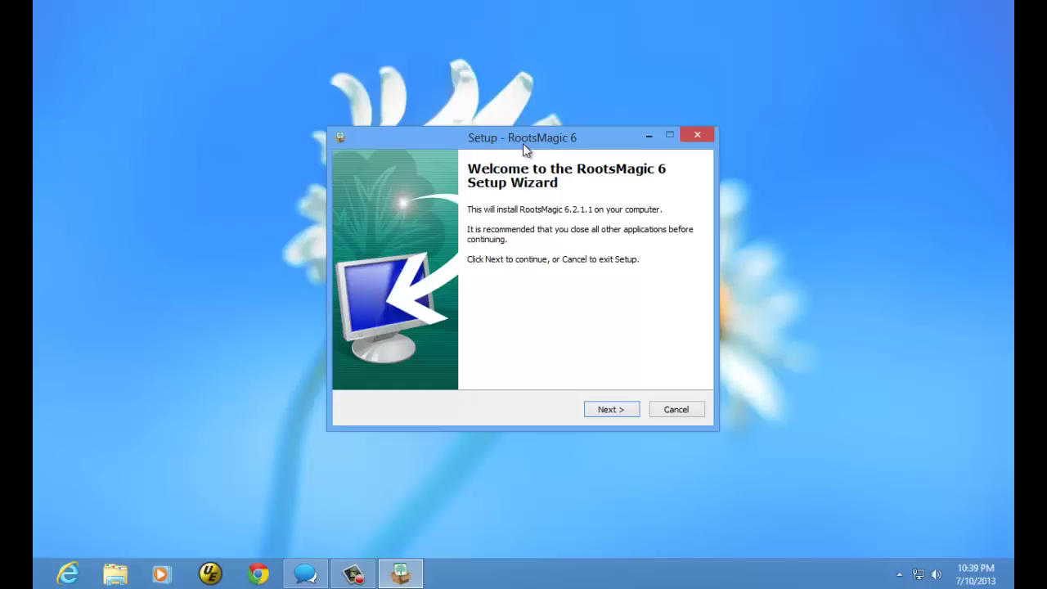
mouse_move(523, 143)
left_mouse_down()
mouse_move(512, 163)
mouse_move(521, 155)
mouse_move(507, 152)
left_mouse_up()
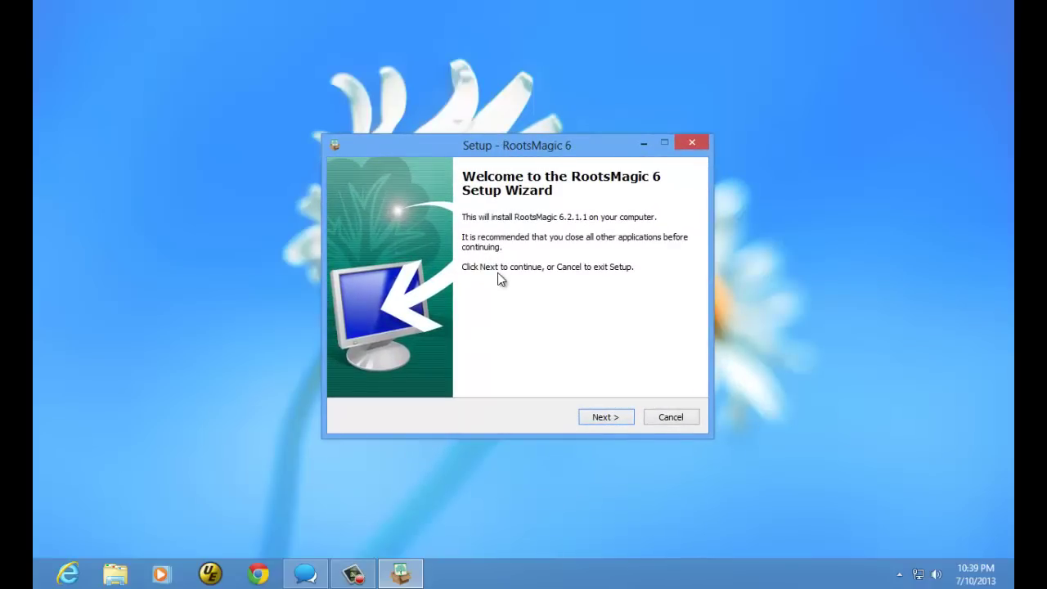
Accept the license agreement and keep C:\Program Files (x86)\RootsMagic 6 as the install folder
left_click(601, 419)
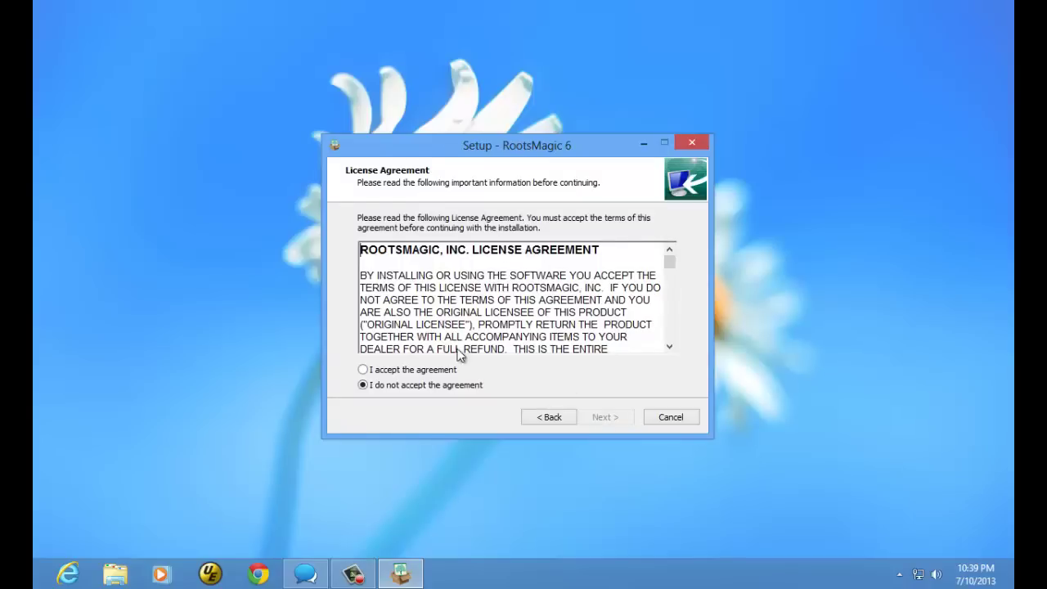
left_click(363, 369)
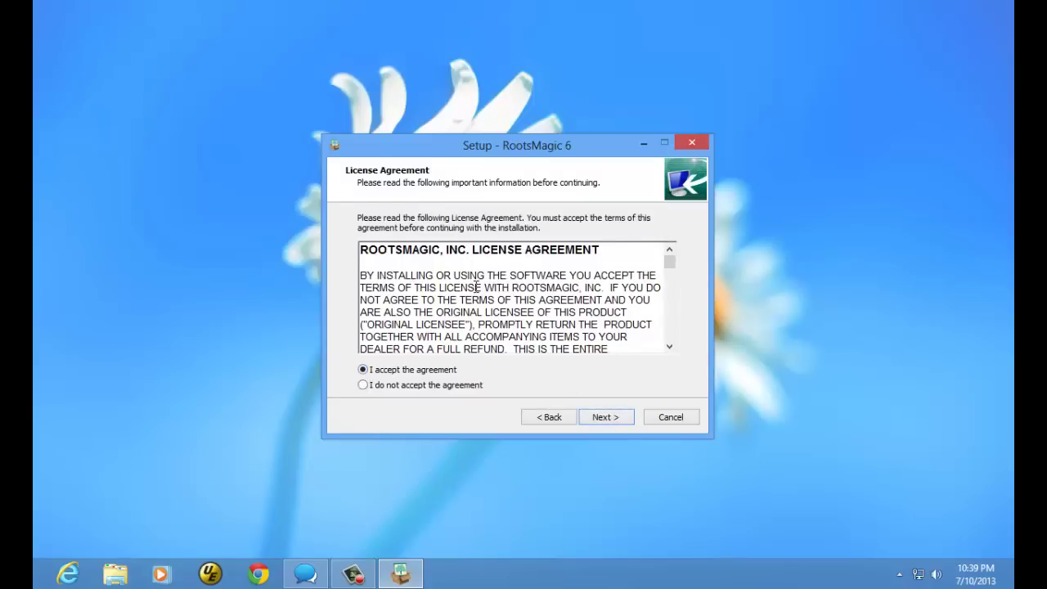
mouse_move(674, 265)
left_mouse_down()
mouse_move(669, 340)
mouse_move(673, 262)
left_mouse_up()
left_click(602, 423)
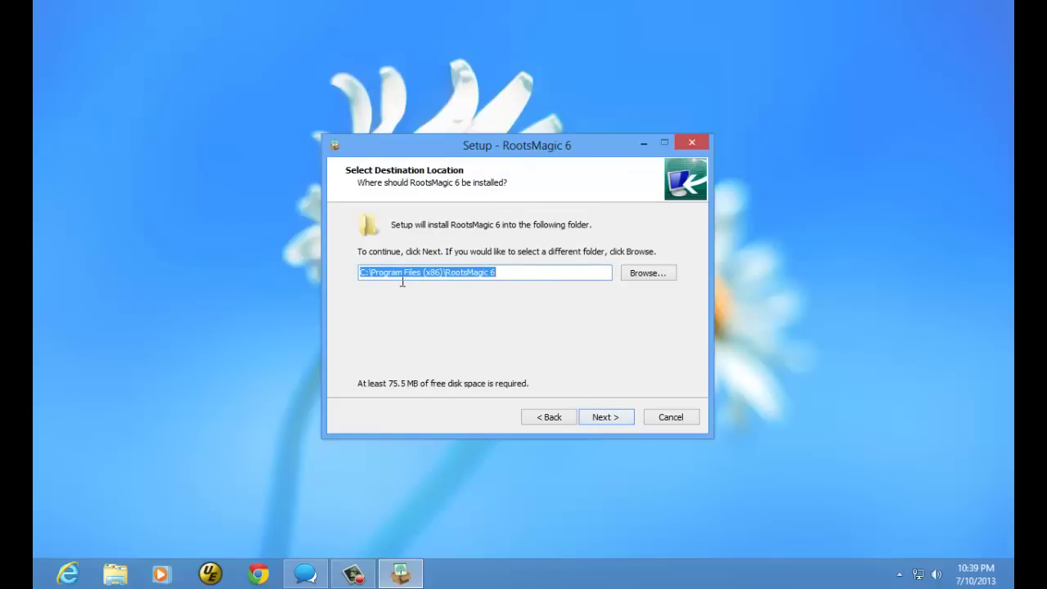
left_click(508, 274)
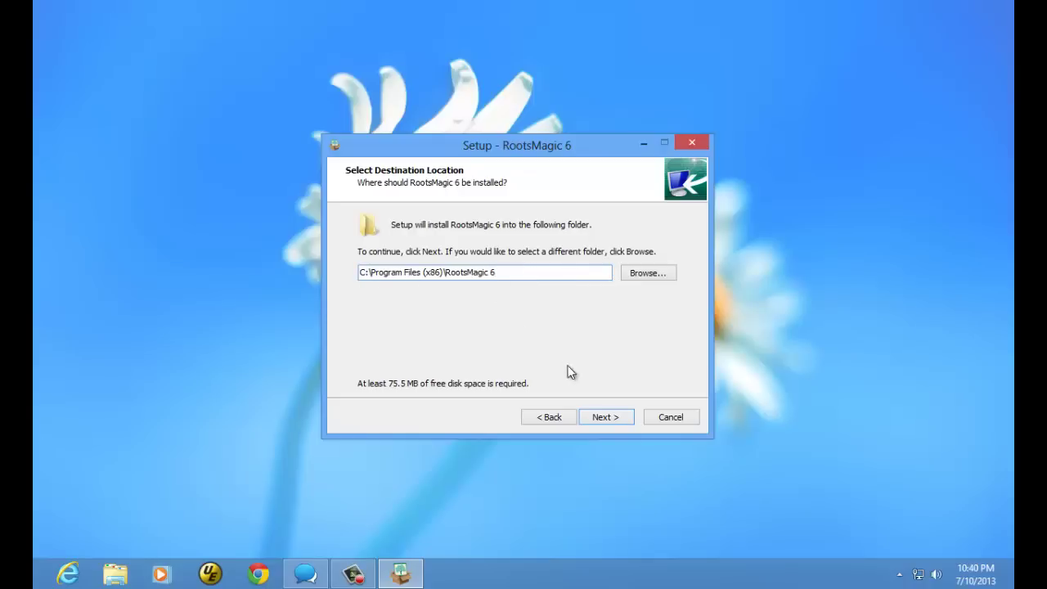
left_click(598, 418)
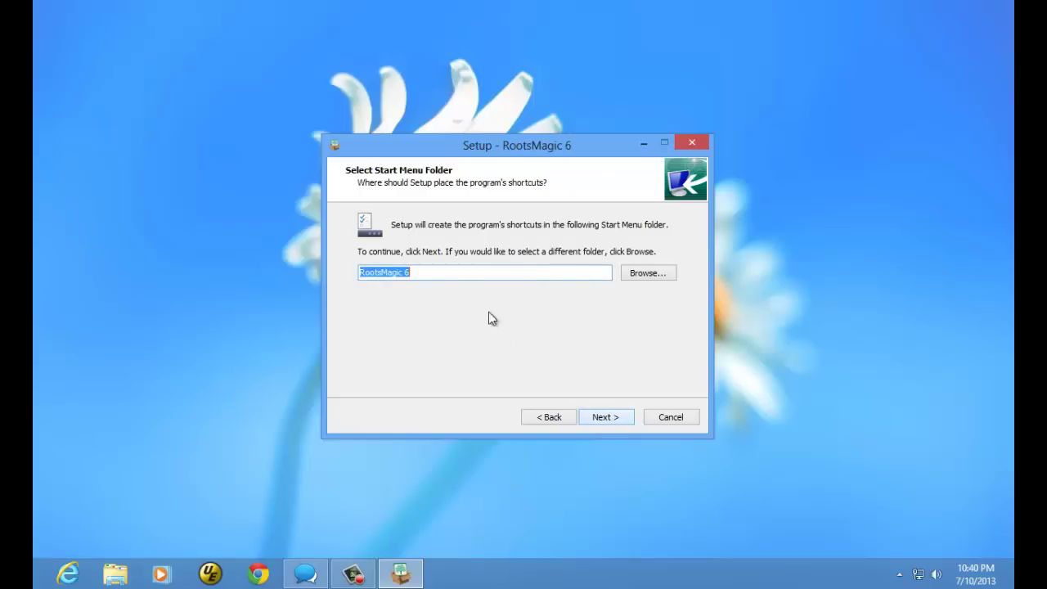
Keep the 'RootsMagic 6' Start Menu folder and the desktop icon, leaving Quick Launch unchecked
left_click(464, 272)
left_click(602, 418)
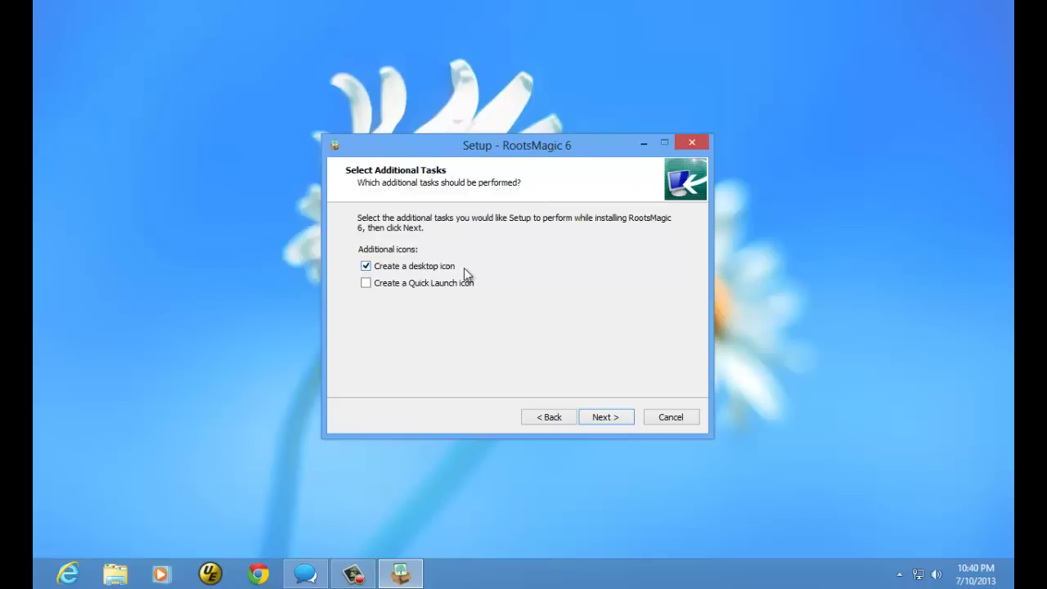
left_click(605, 418)
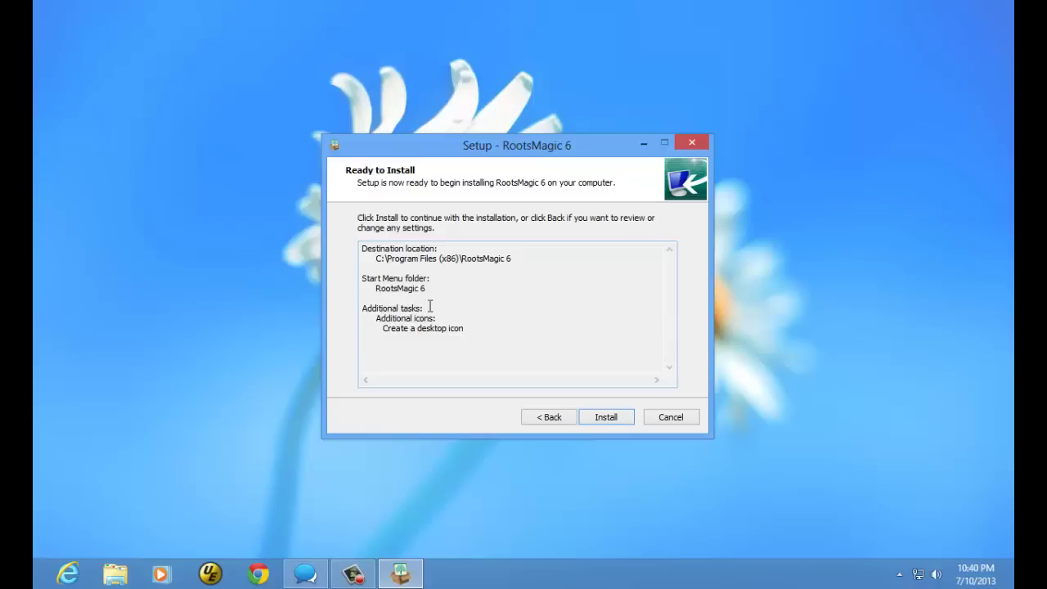
Install RootsMagic 6.2.1.1 and finish setup with Launch RootsMagic checked
left_click(606, 417)
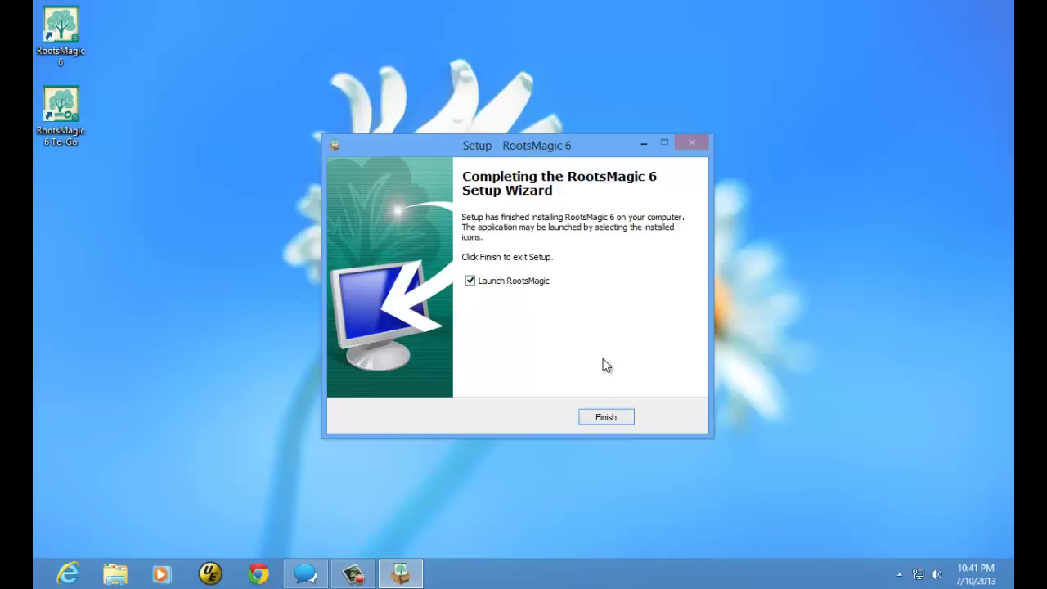
left_click(612, 416)
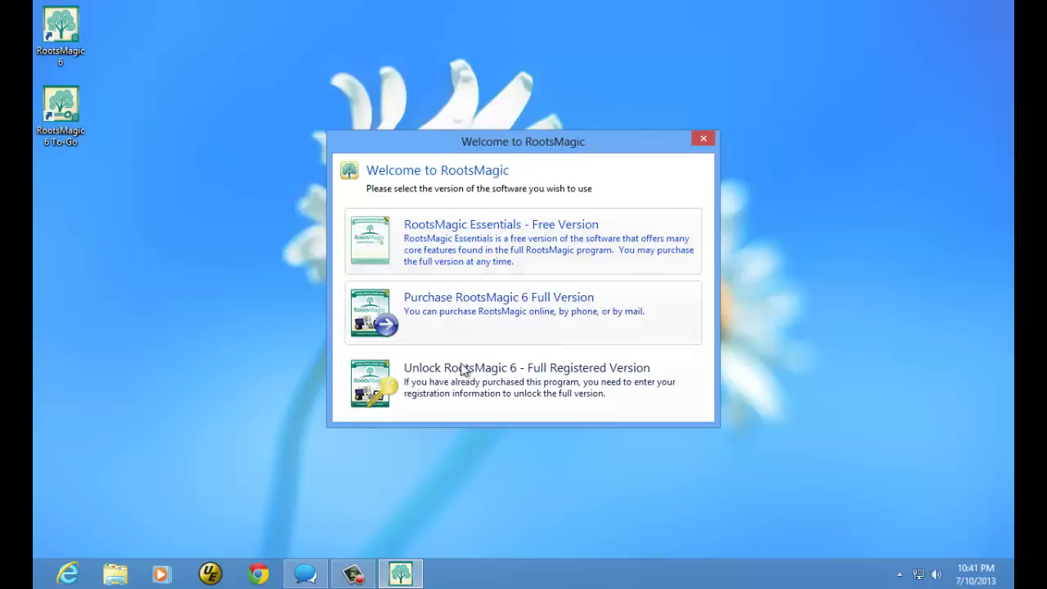
Choose the Full Registered Version, enter the registration name, paste the registration key, and unlock
left_click(504, 386)
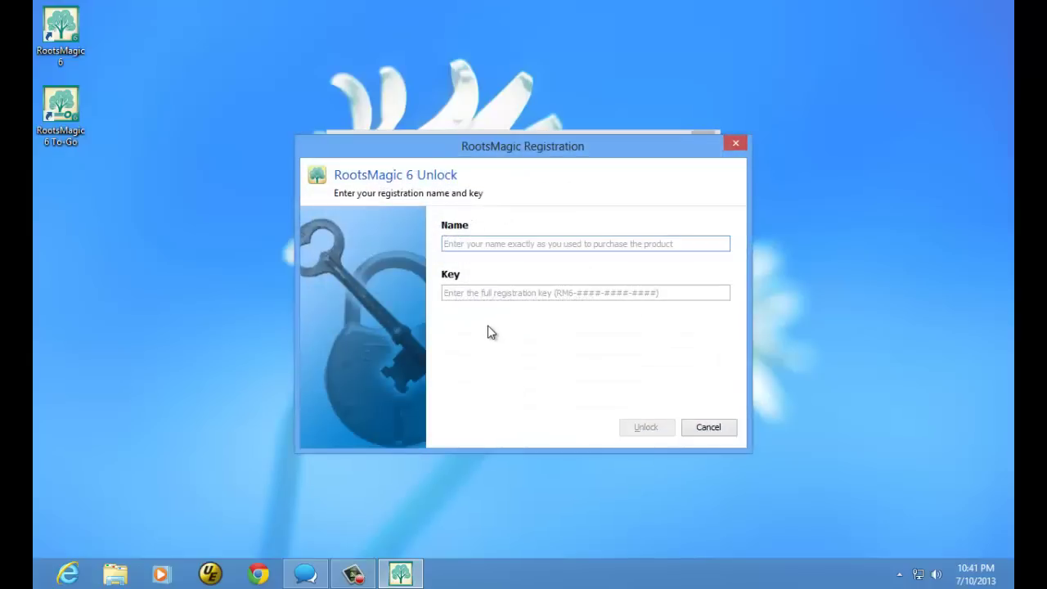
type("Bruce")
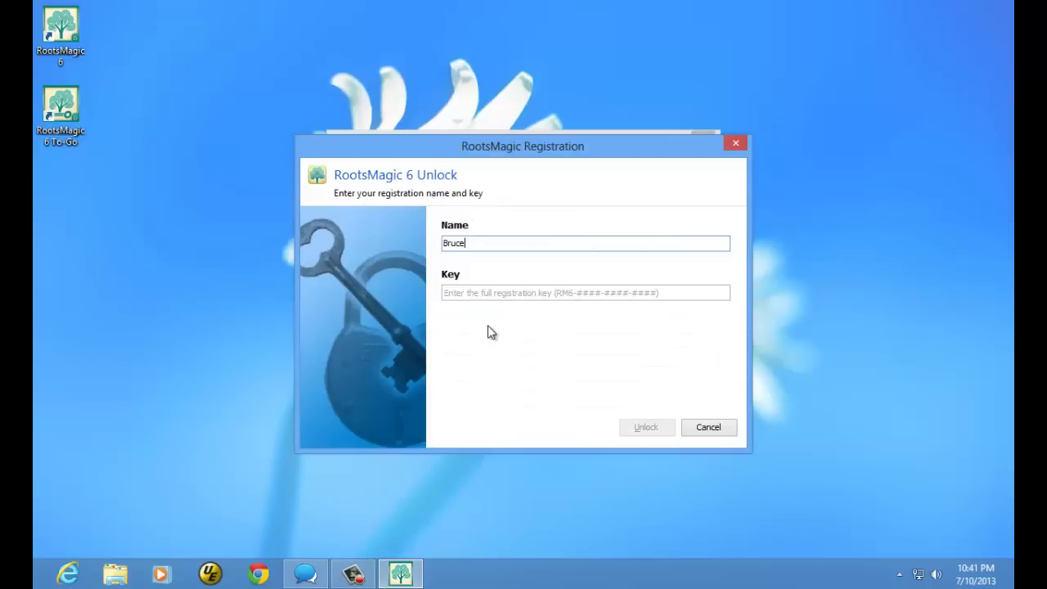
type(" Buzbee")
key("Tab")
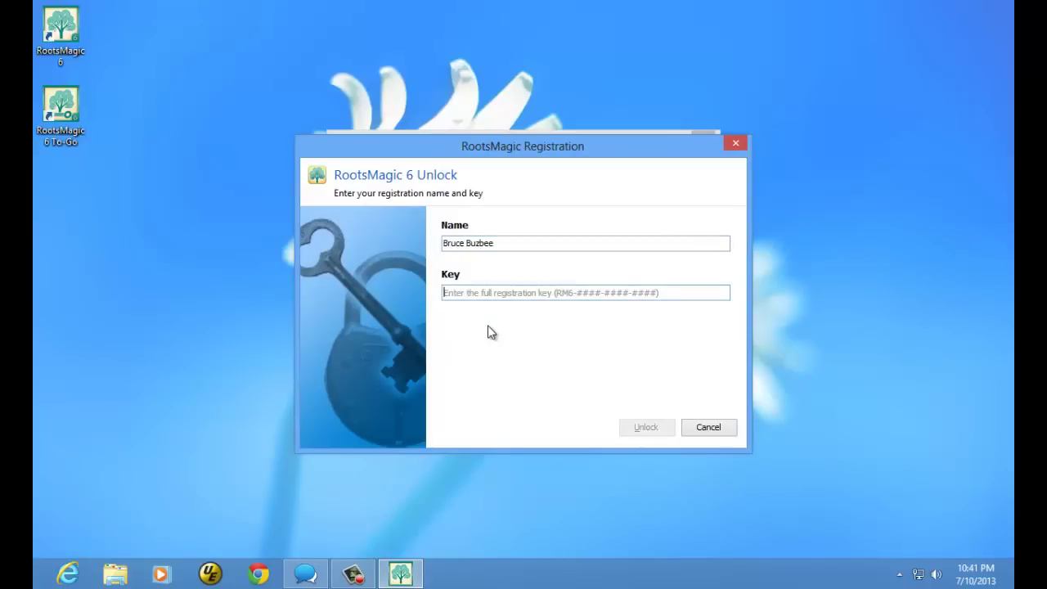
key("ctrl+v")
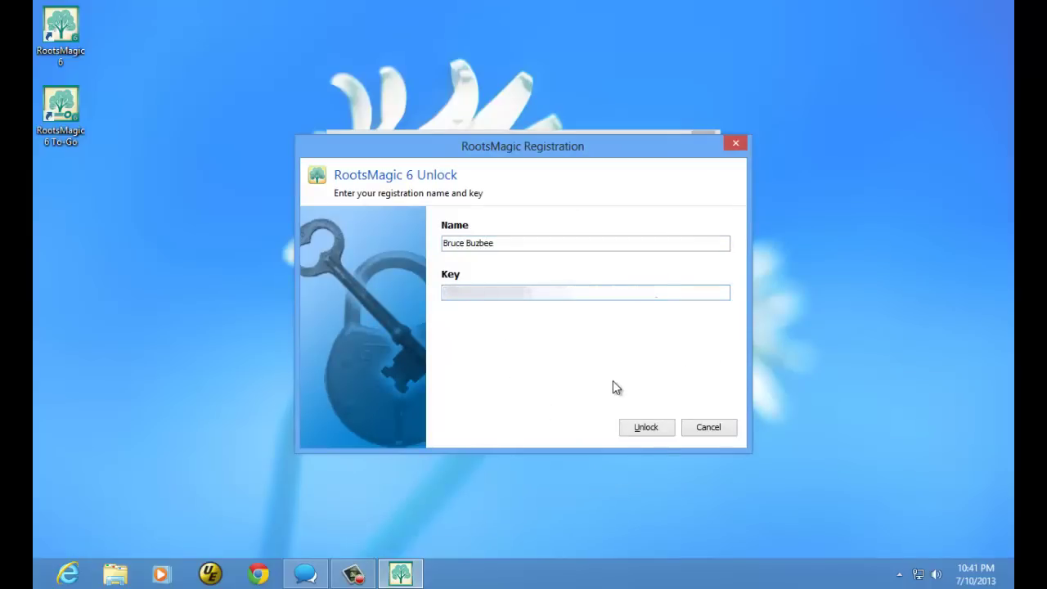
left_click(647, 426)
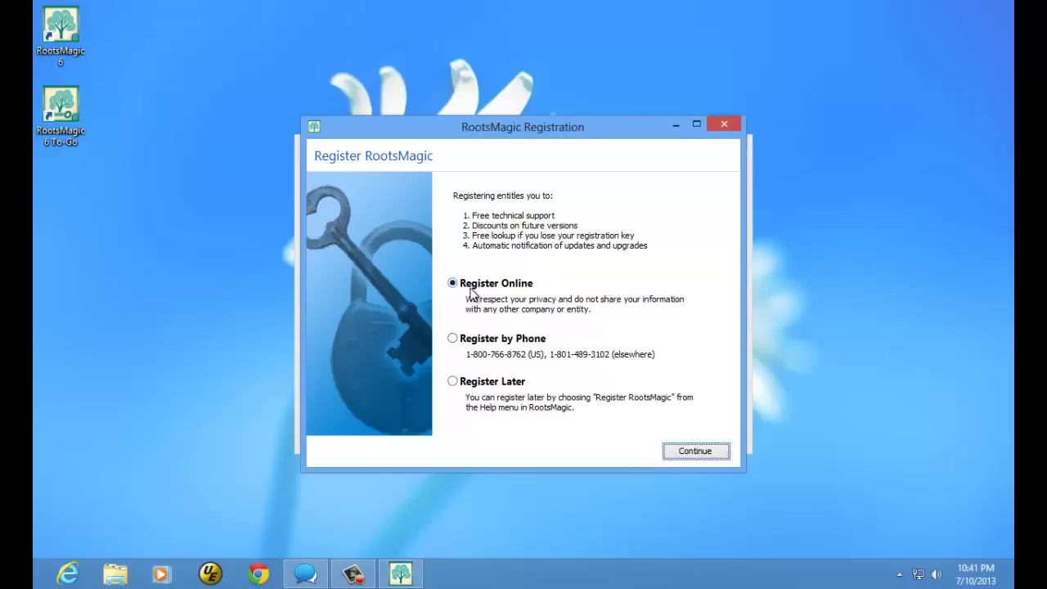
Choose Register Later, continue, and acknowledge the reminder message
left_click(465, 383)
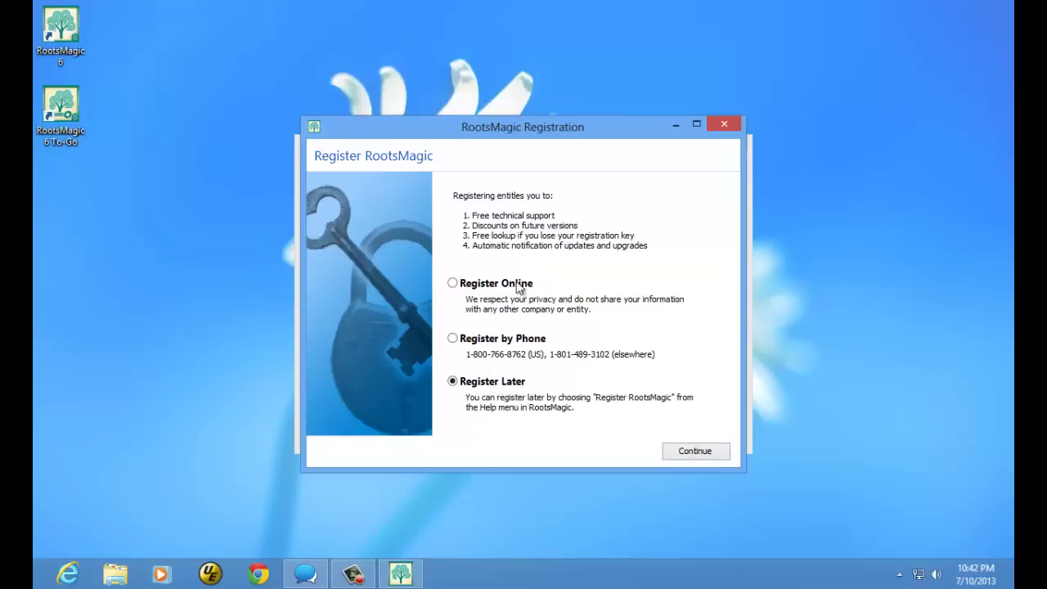
left_click(686, 451)
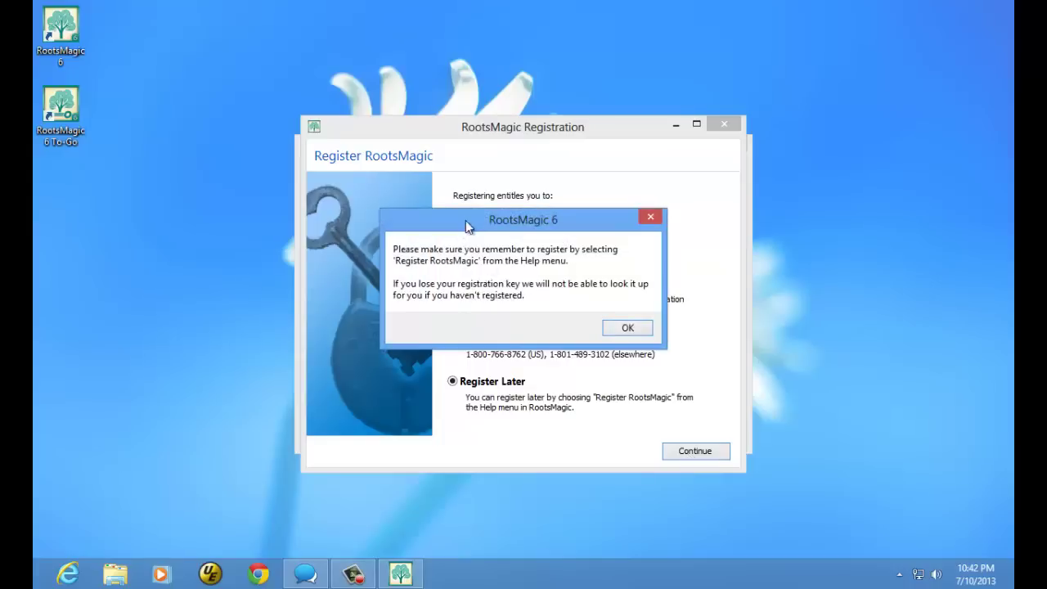
left_click(627, 329)
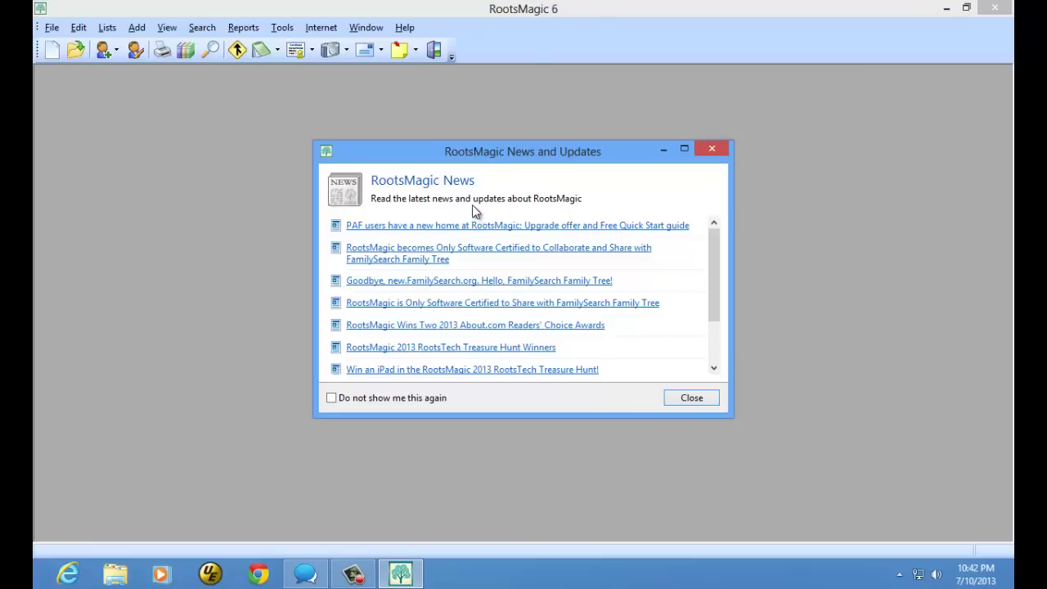
Close the News and Welcome dialogs and check version 6.2.1.1 registration in Help > About RootsMagic
left_click(691, 397)
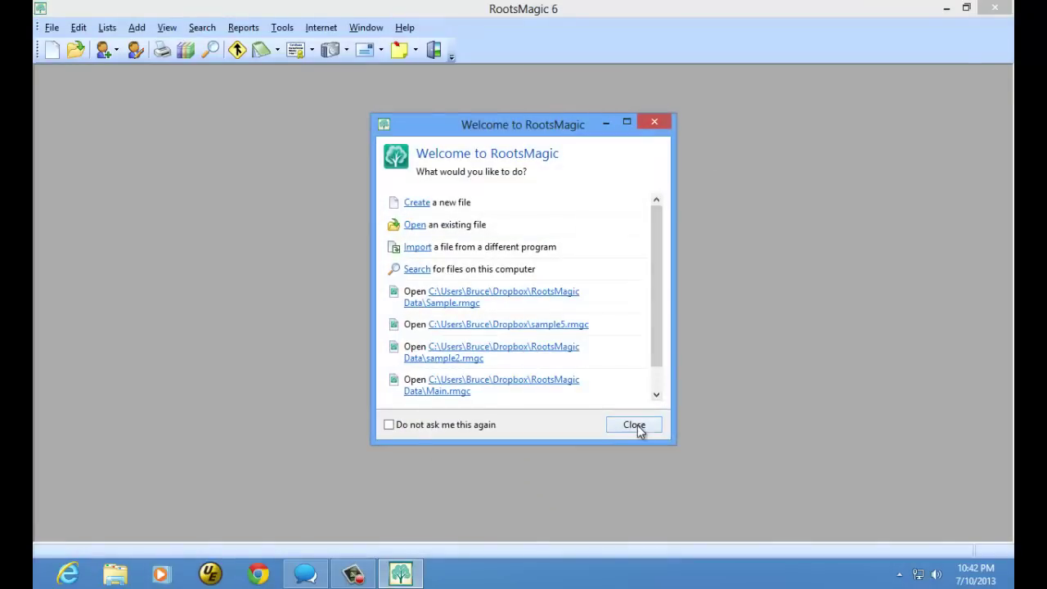
left_click(637, 424)
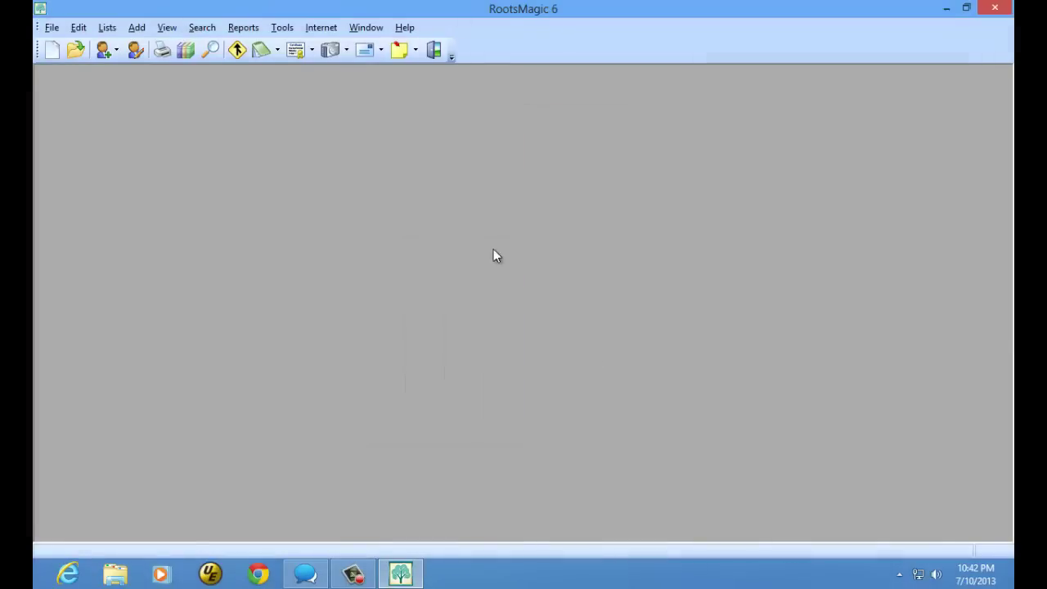
left_click(400, 29)
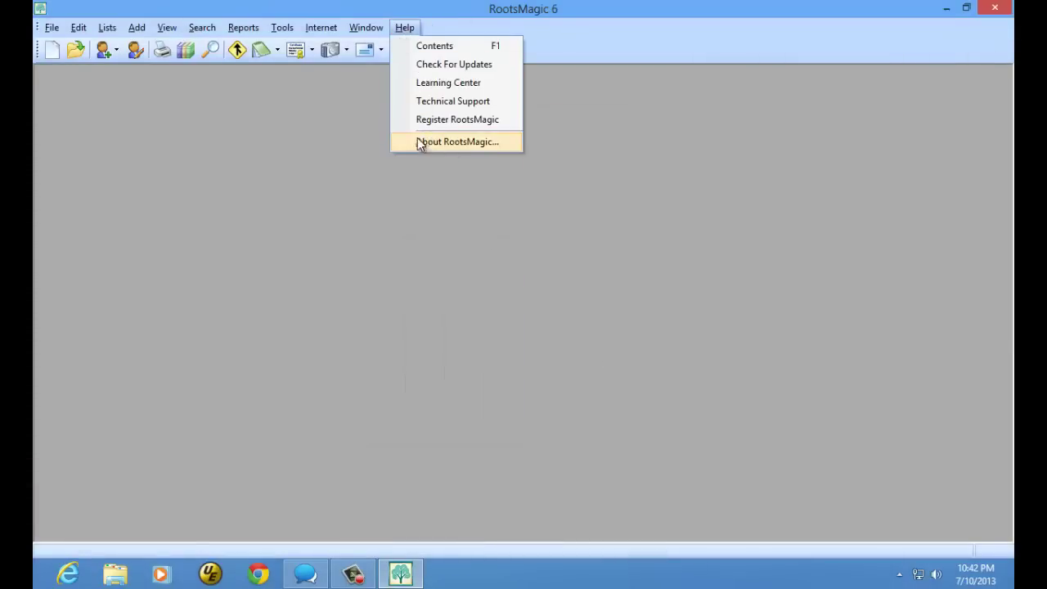
left_click(446, 142)
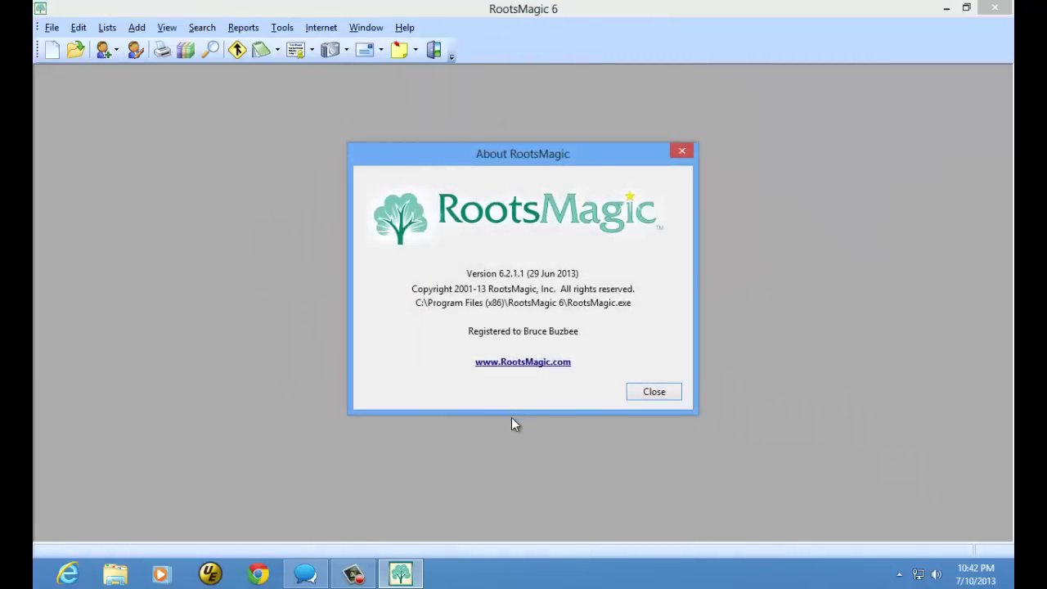
left_click(641, 392)
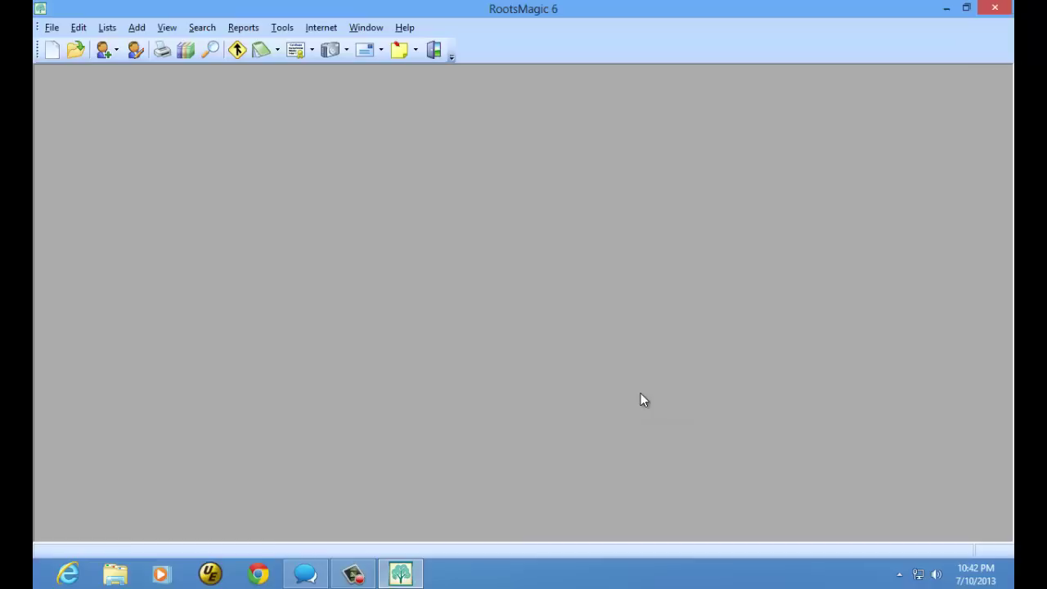
Run Help > Check For Updates and dismiss the no-update-available result
left_click(404, 29)
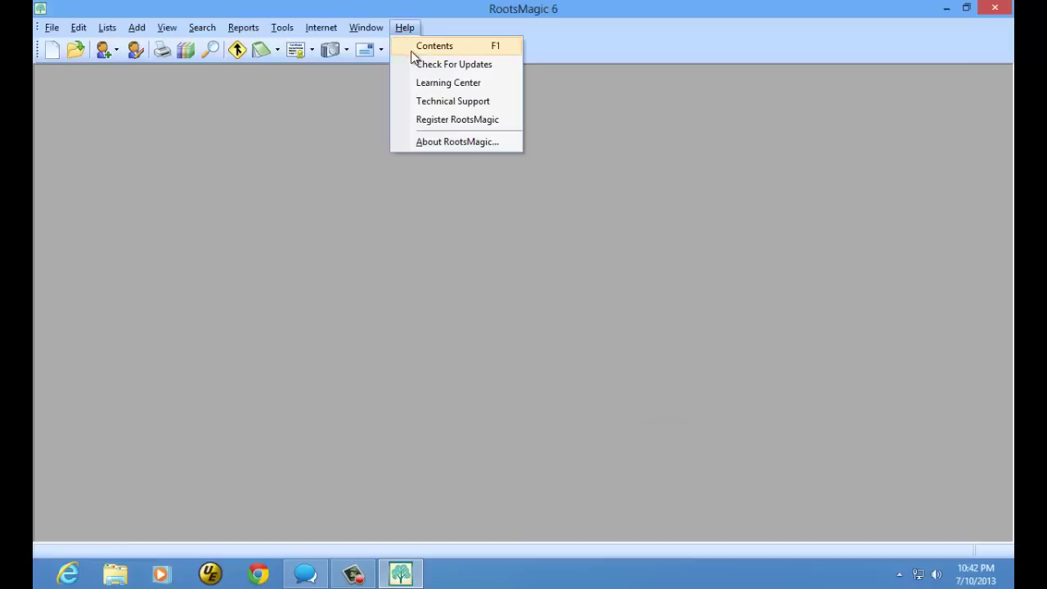
left_click(461, 65)
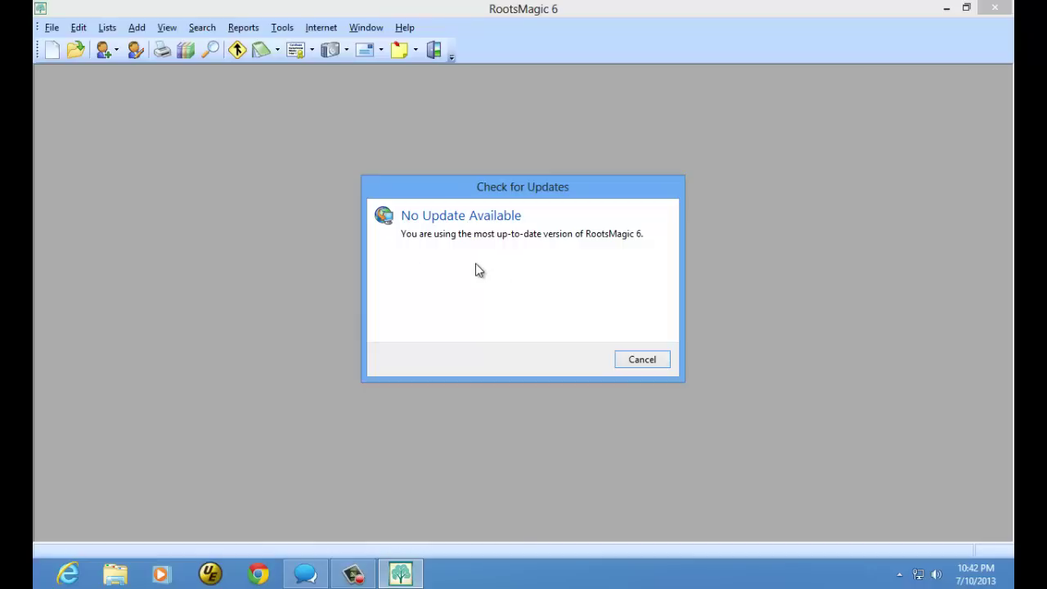
left_click(623, 360)
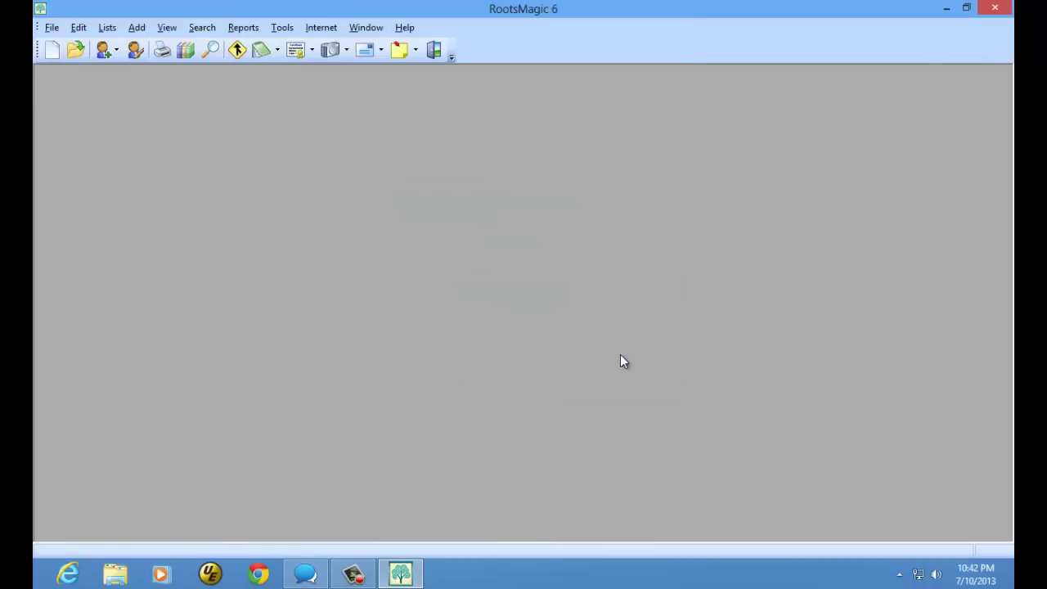